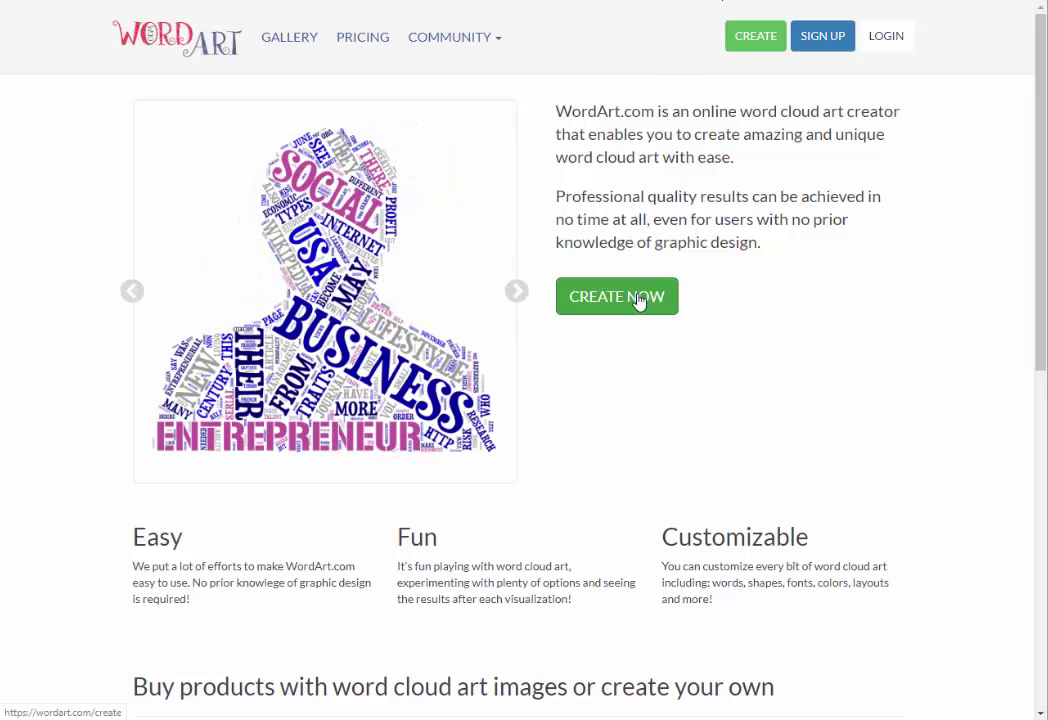
Create a new word cloud from a list of pie flavors replacing the sample words, starting with apple, and visualize it
{"action": "left_click", "coordinate": [660, 302]}
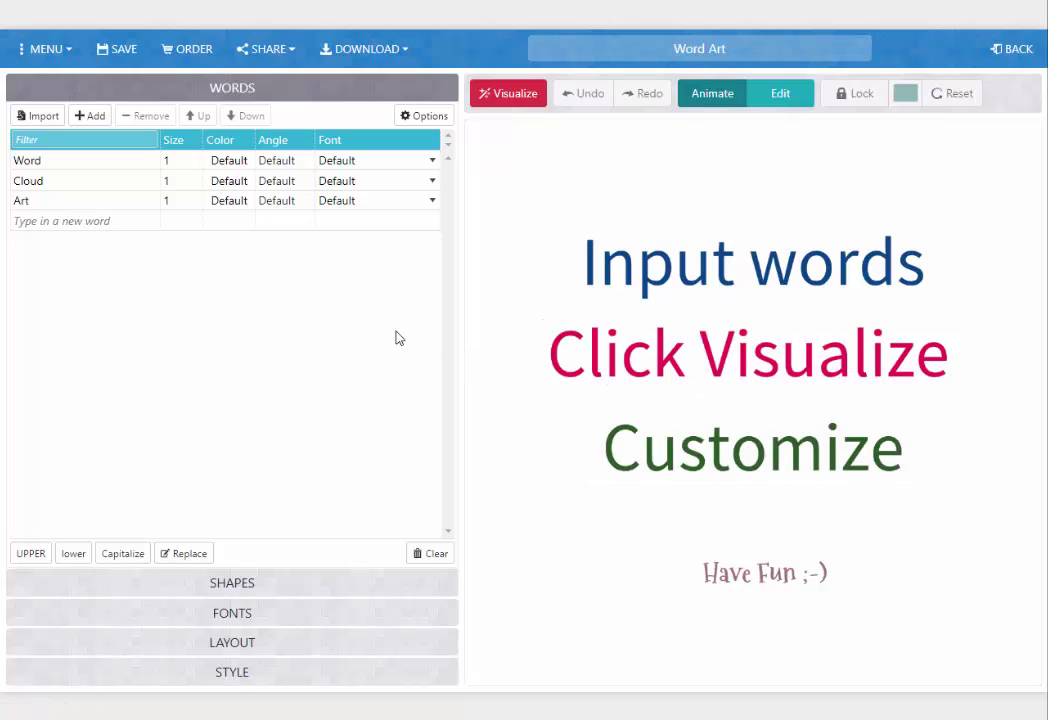
{"action": "left_click", "coordinate": [43, 156]}
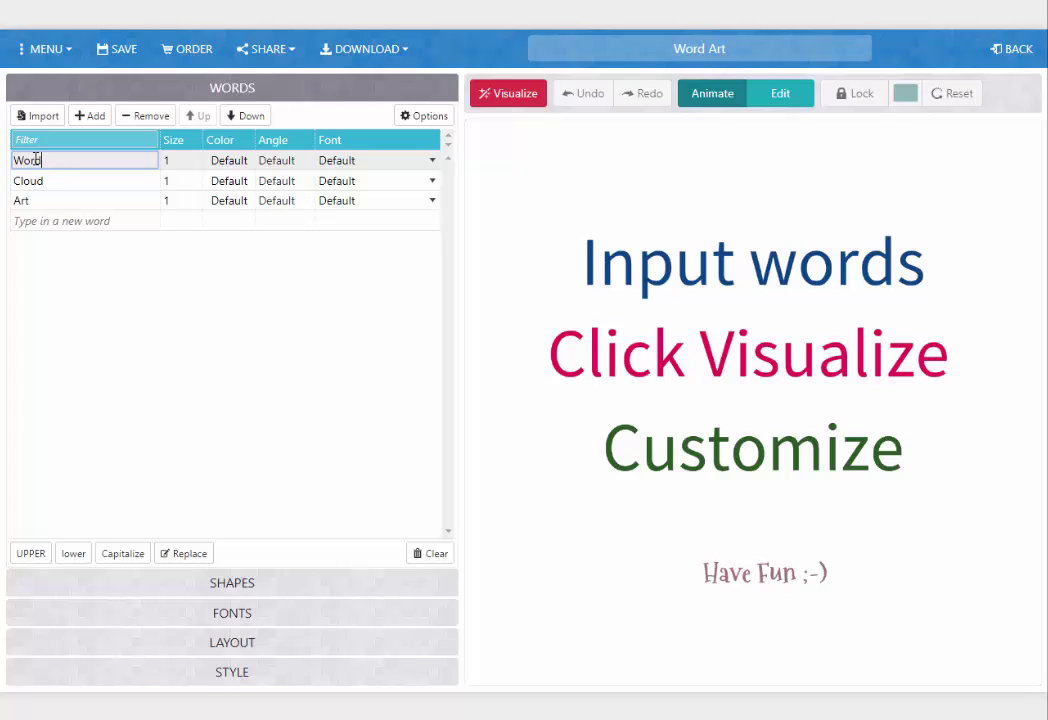
{"action": "left_click_drag", "start_coordinate": [36, 158], "coordinate": [16, 158]}
{"action": "type", "text": "apple"}
{"action": "key", "text": "Return"}
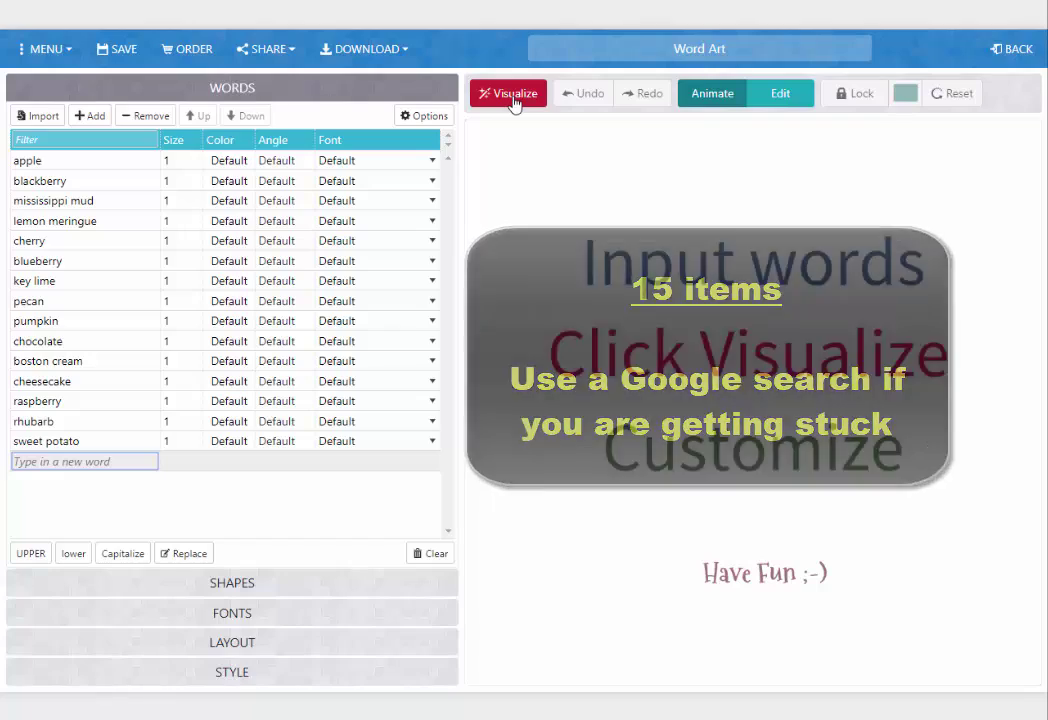
{"action": "left_click", "coordinate": [513, 94]}
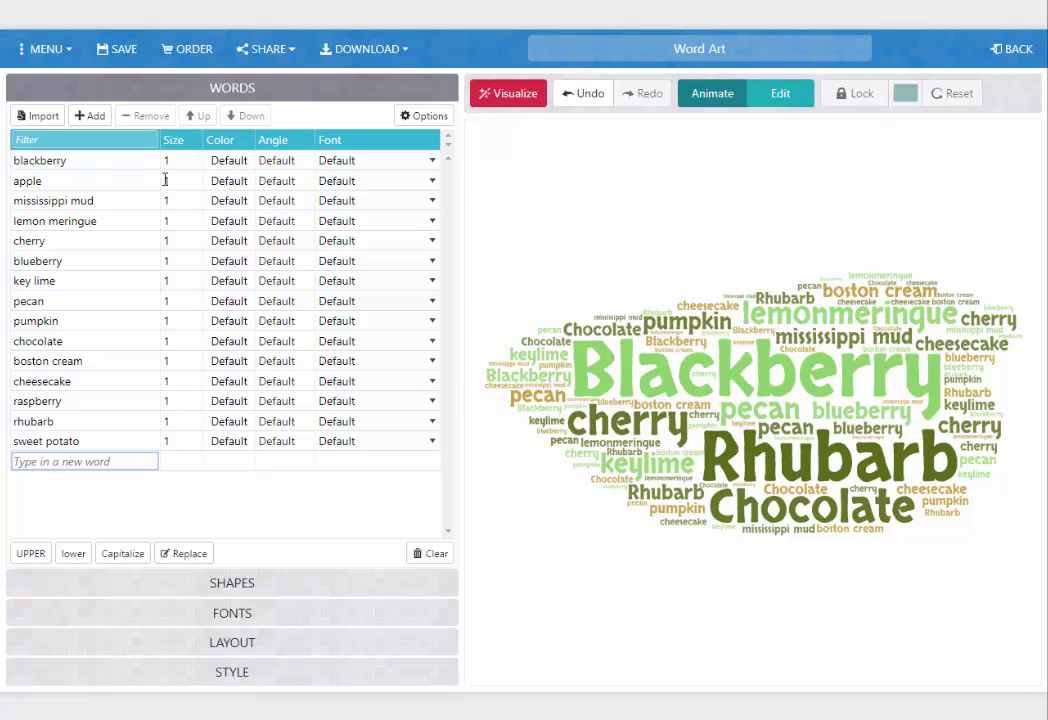
Set the size of pumpkin and lemon meringue to 8 each and visualize the word cloud again
{"action": "left_click", "coordinate": [168, 321]}
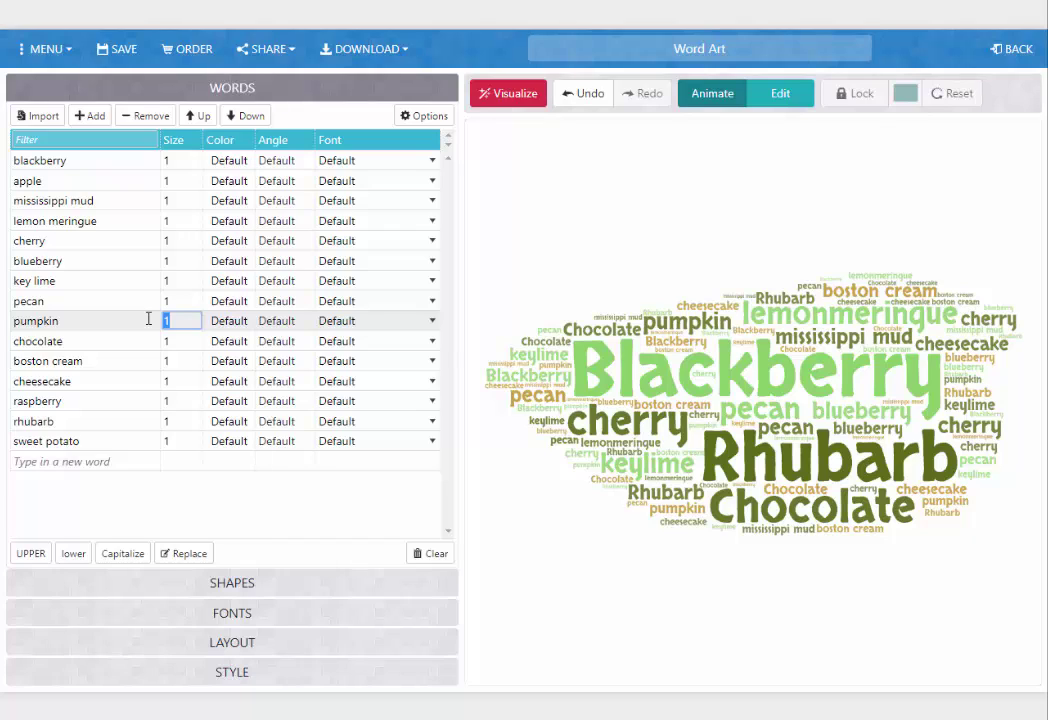
{"action": "type", "text": "8"}
{"action": "left_click", "coordinate": [166, 221]}
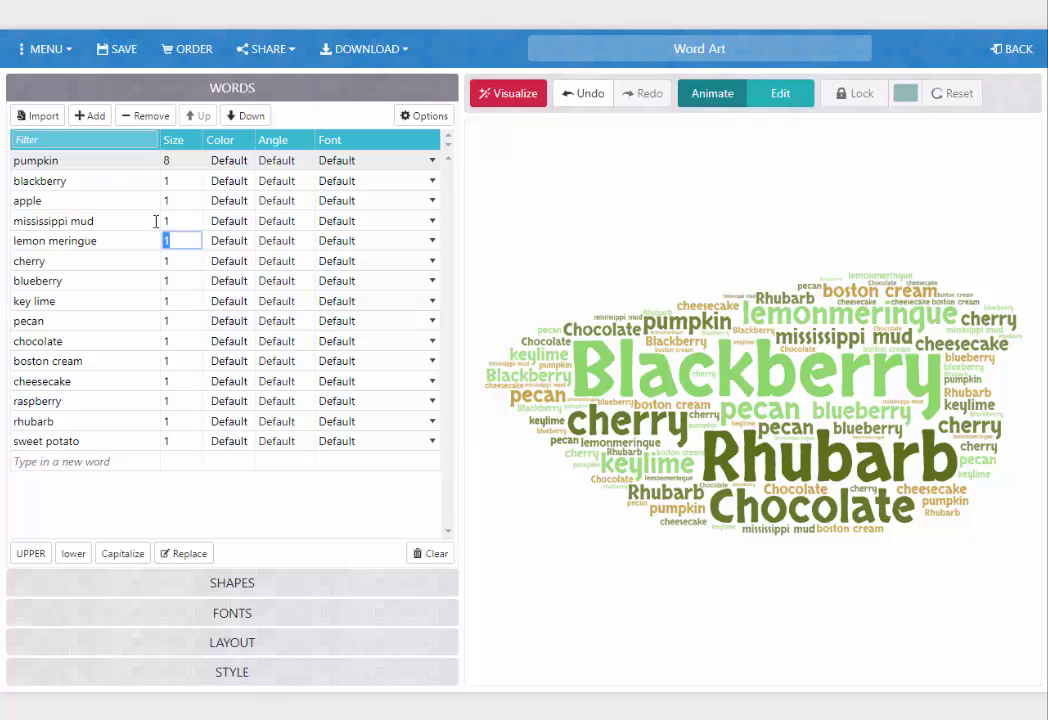
{"action": "left_click", "coordinate": [160, 220]}
{"action": "left_click", "coordinate": [165, 240]}
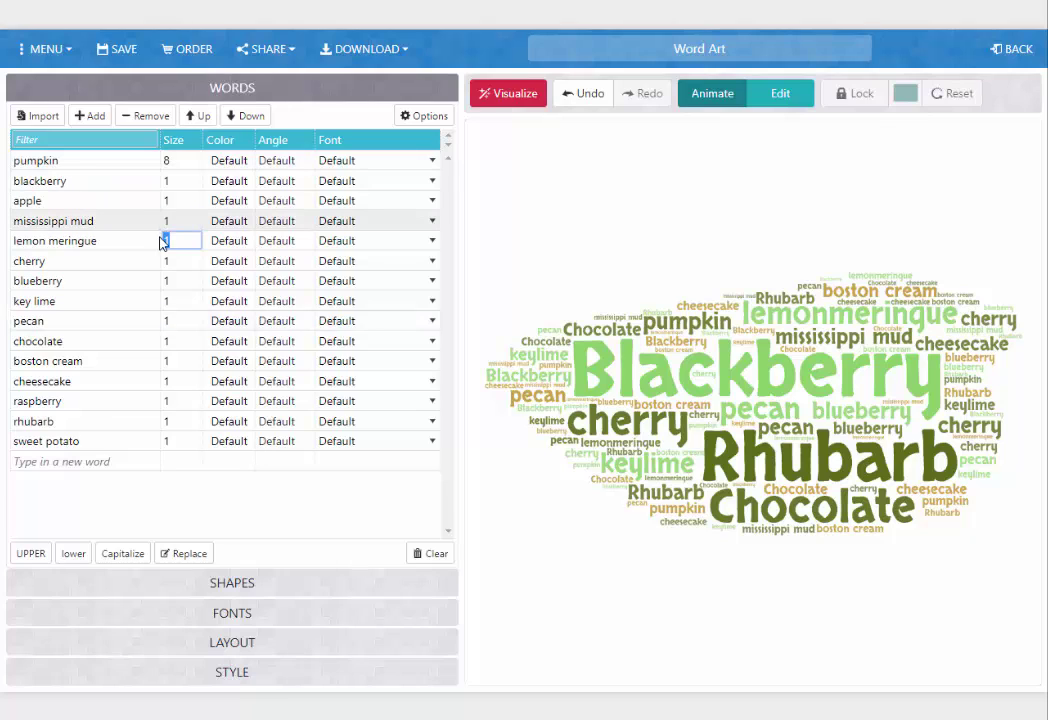
{"action": "type", "text": "8"}
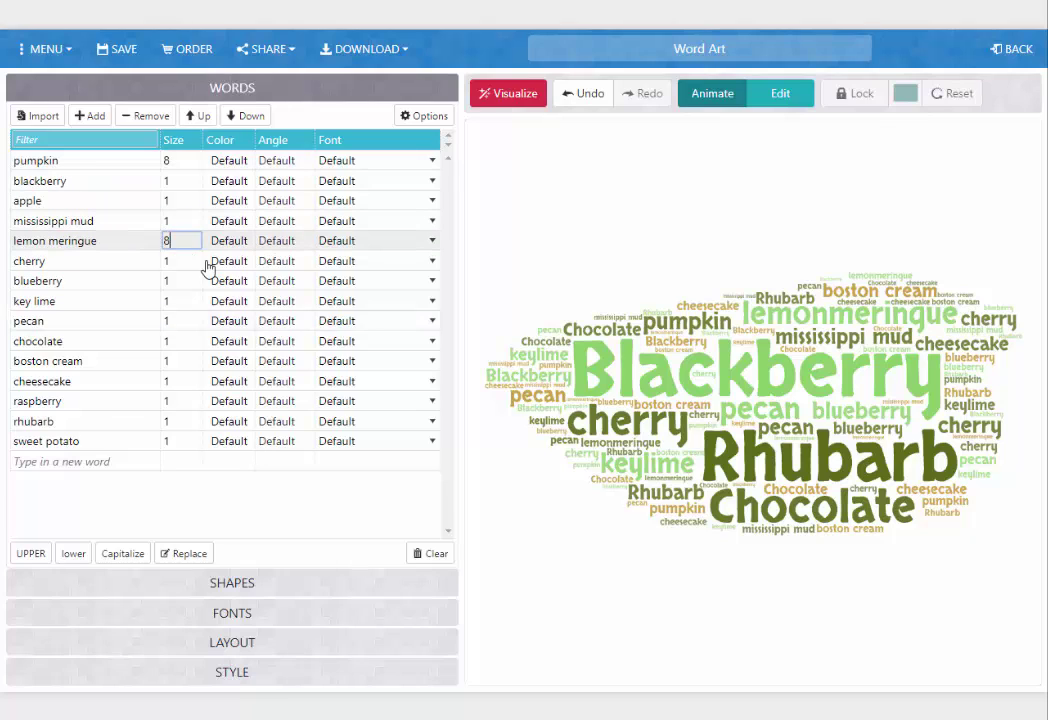
{"action": "left_click", "coordinate": [510, 96]}
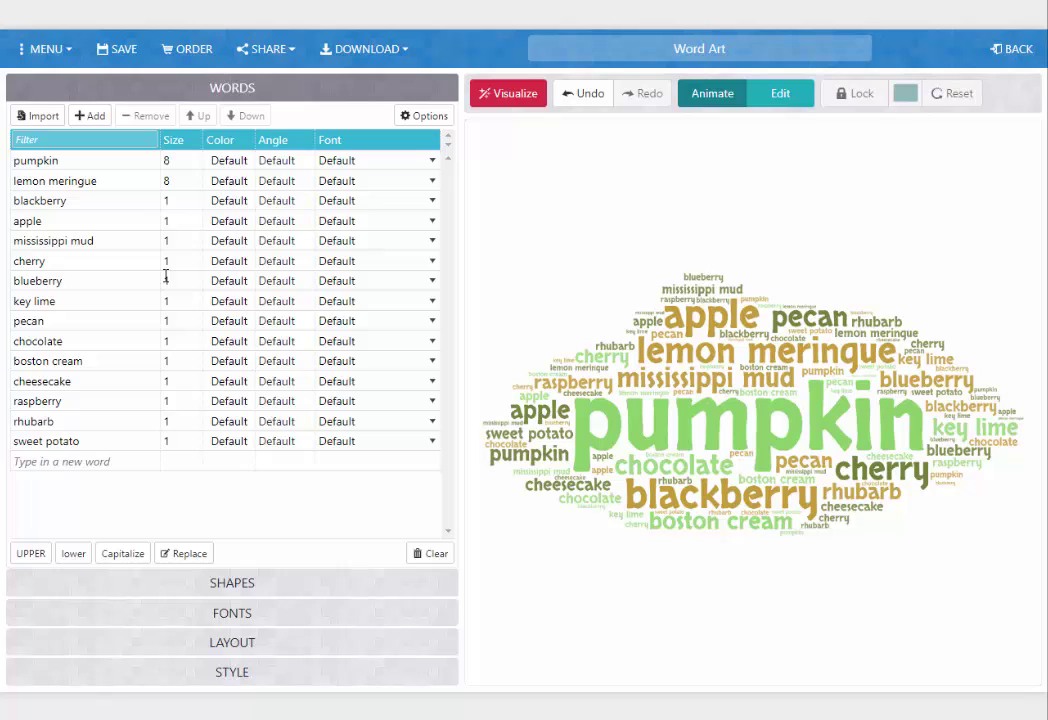
Color the word pumpkin red (#FF0000) and the word key lime orange (#FFA500)
{"action": "left_click", "coordinate": [227, 168]}
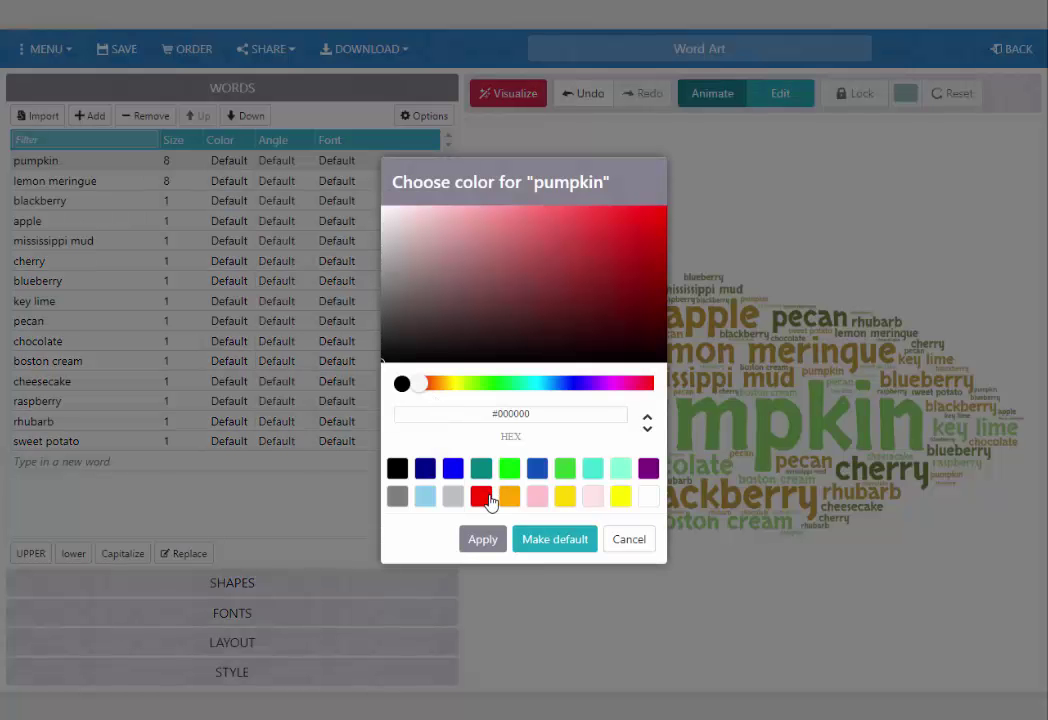
{"action": "left_click", "coordinate": [488, 498]}
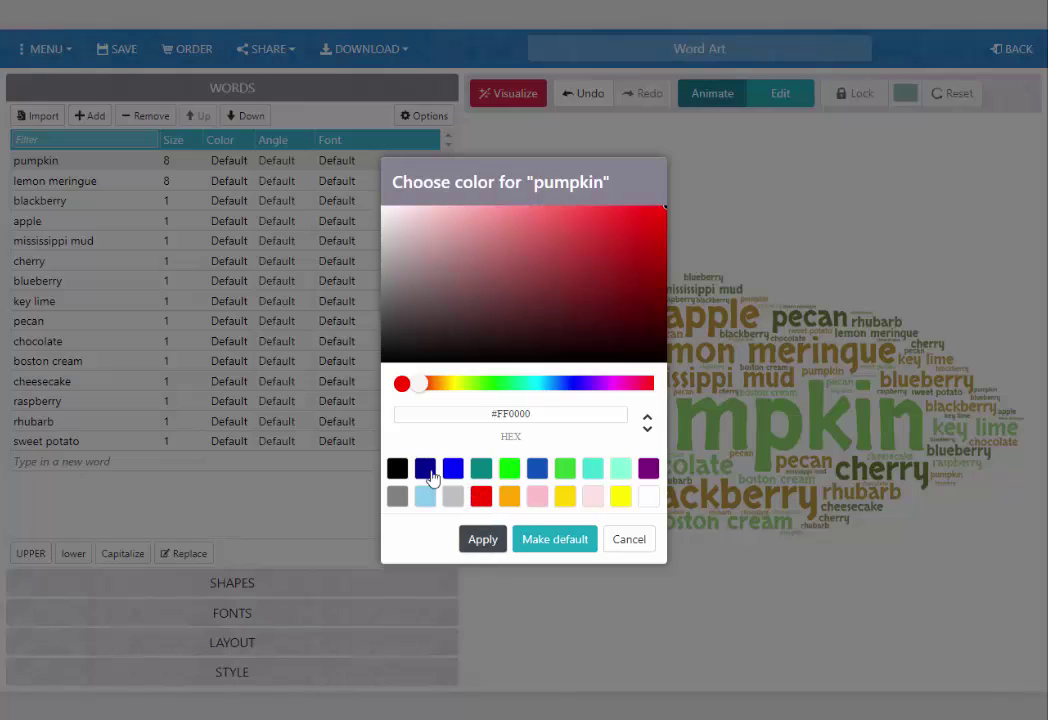
{"action": "left_click", "coordinate": [355, 393]}
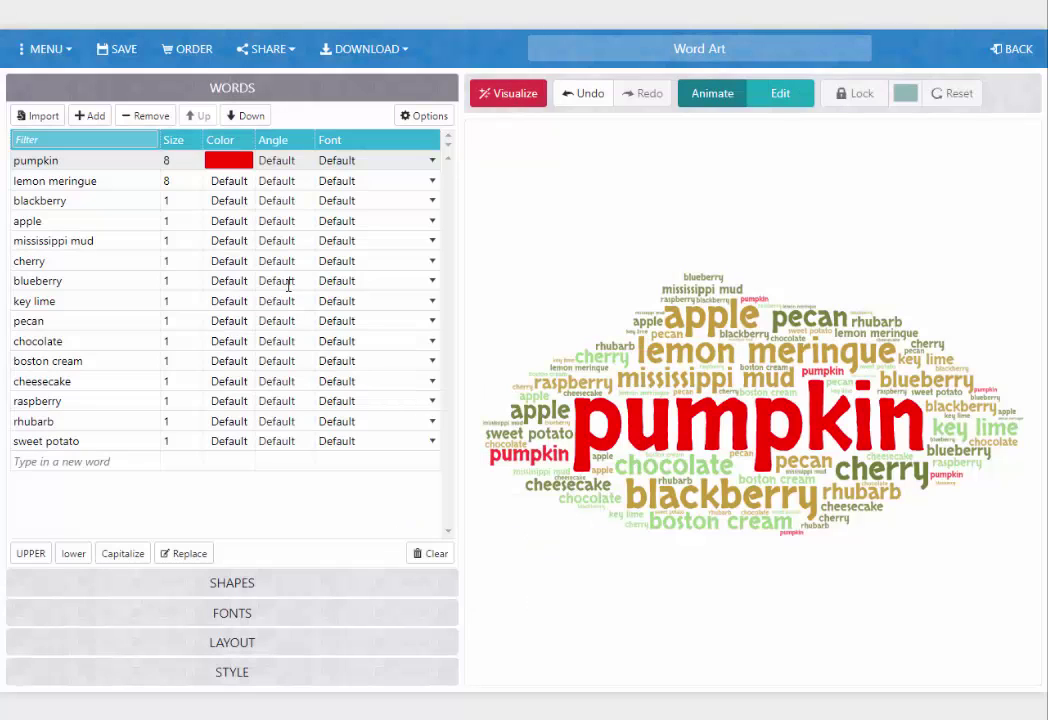
{"action": "left_click", "coordinate": [239, 305]}
{"action": "left_click", "coordinate": [511, 473]}
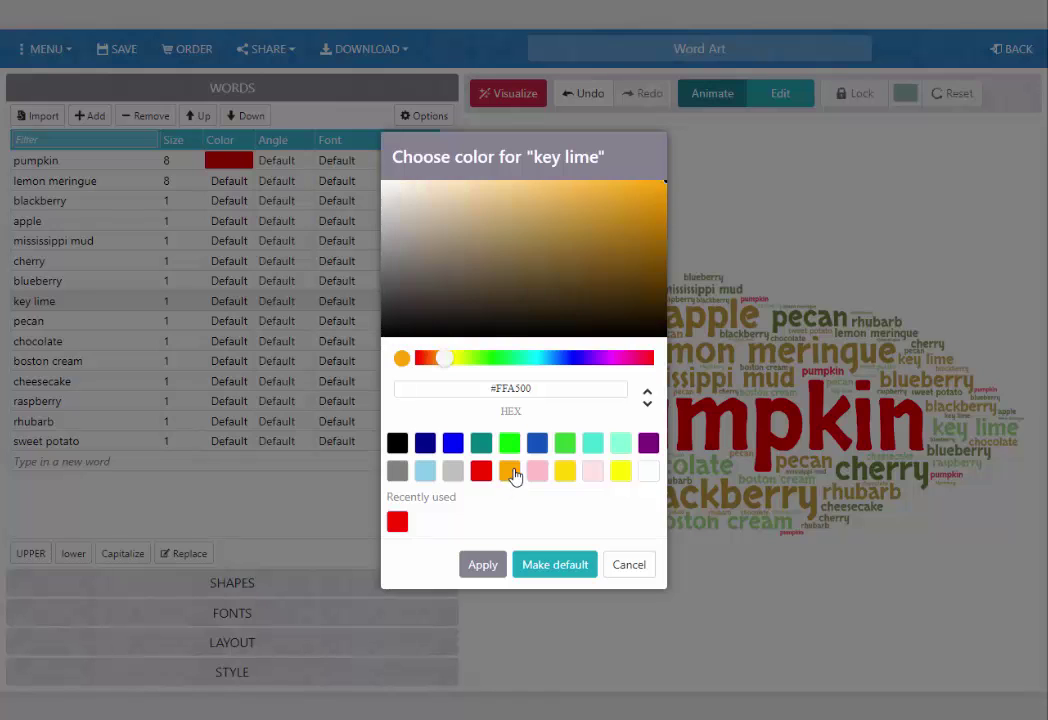
{"action": "left_click", "coordinate": [482, 565]}
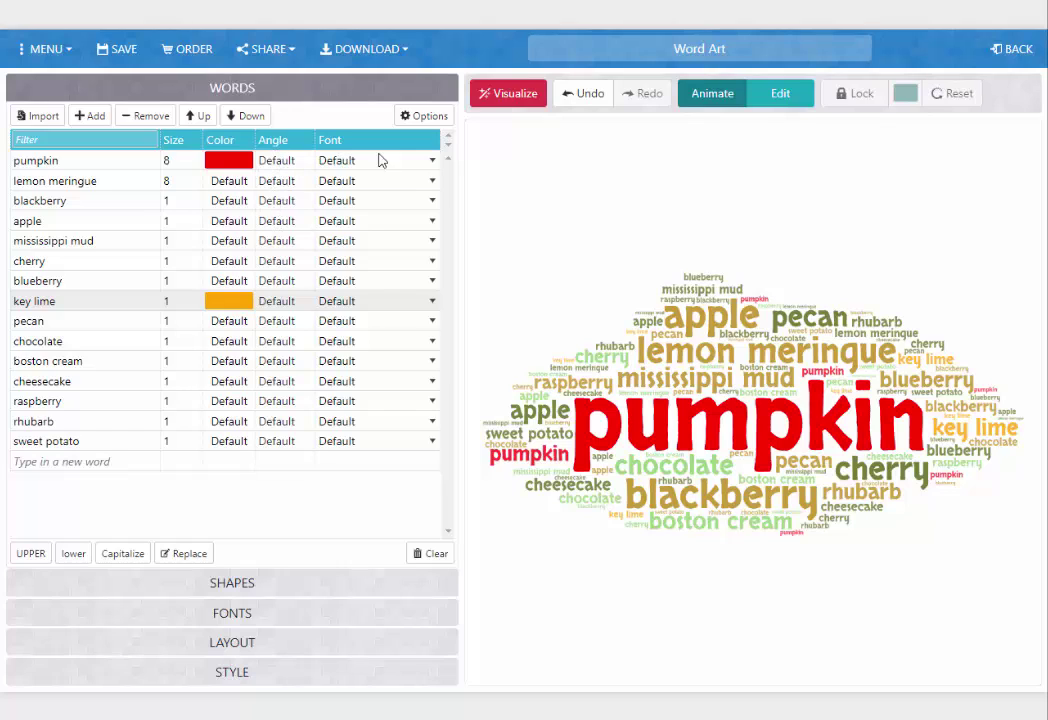
Set the font of the word pumpkin to Simplified Arabic
{"action": "left_click", "coordinate": [433, 161]}
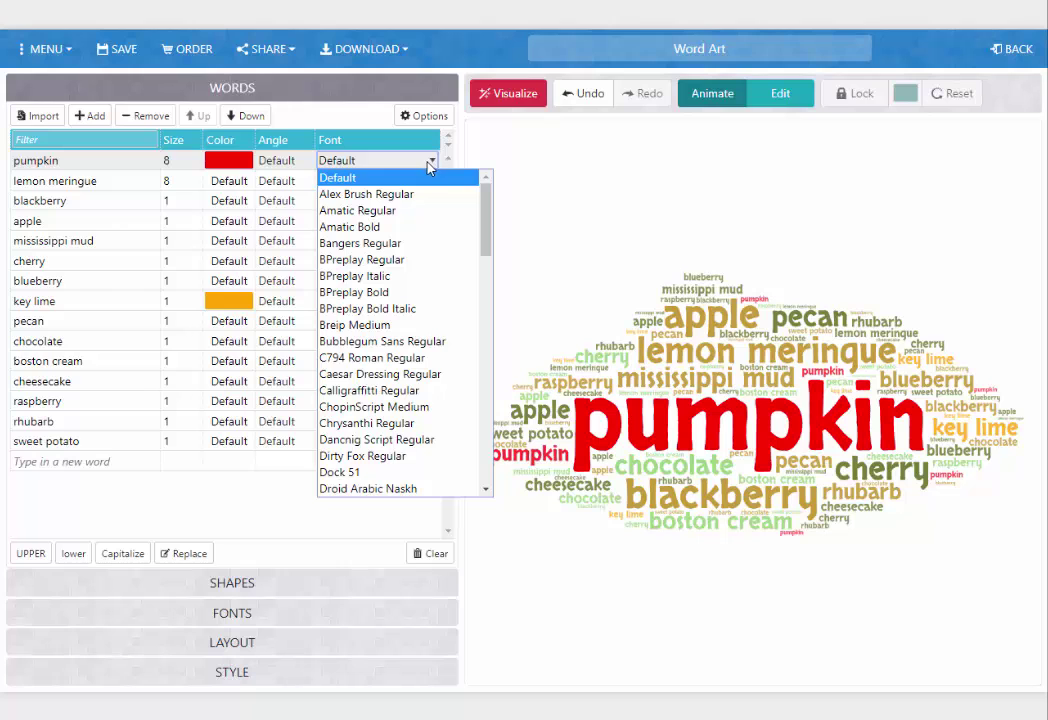
{"action": "left_click_drag", "start_coordinate": [487, 224], "coordinate": [478, 478]}
{"action": "left_click", "coordinate": [375, 360]}
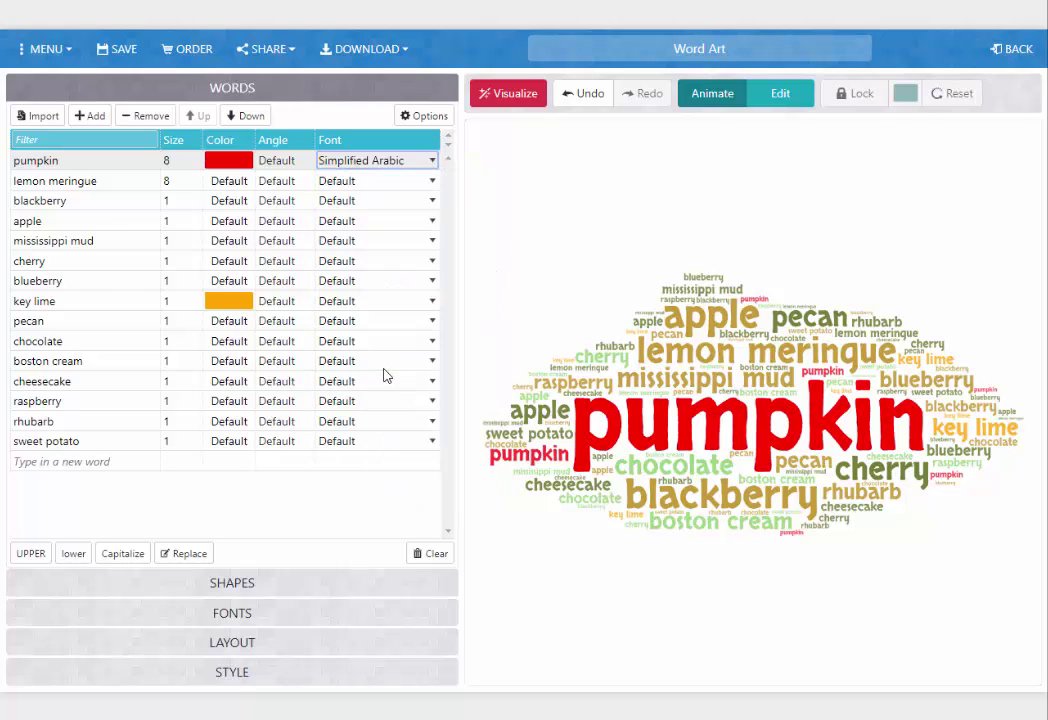
Set mississippi mud to the Calligraffitti Regular font, boston cream to Breip Medium and key lime to Square721 BT Bold, and visualize the word cloud
{"action": "left_click", "coordinate": [432, 241]}
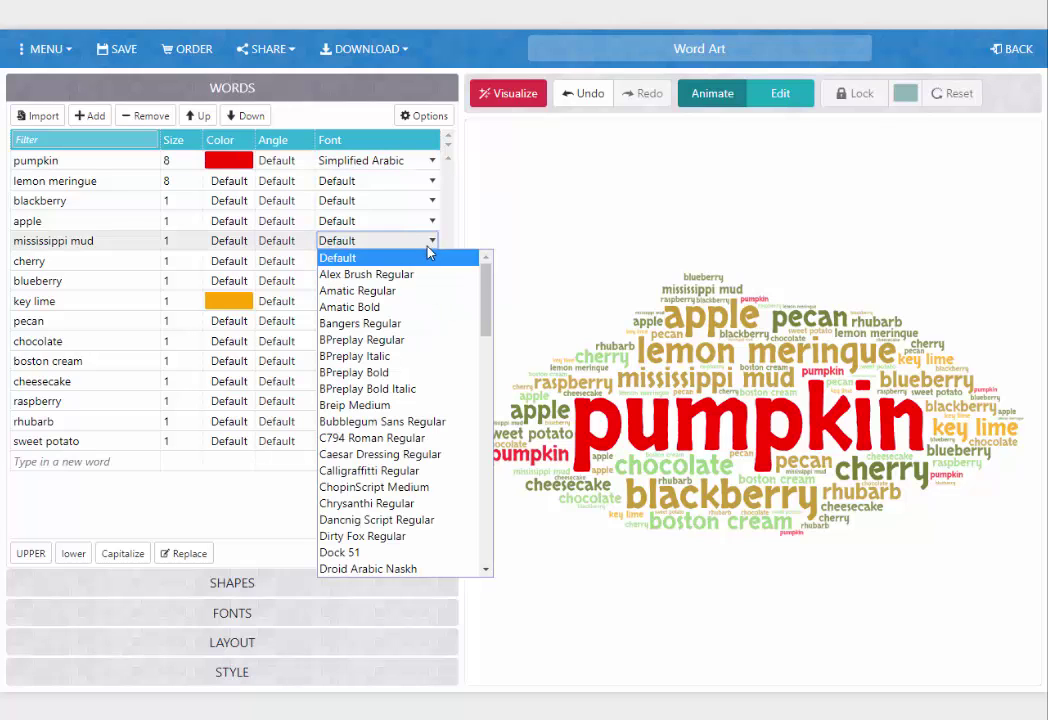
{"action": "left_click", "coordinate": [370, 470]}
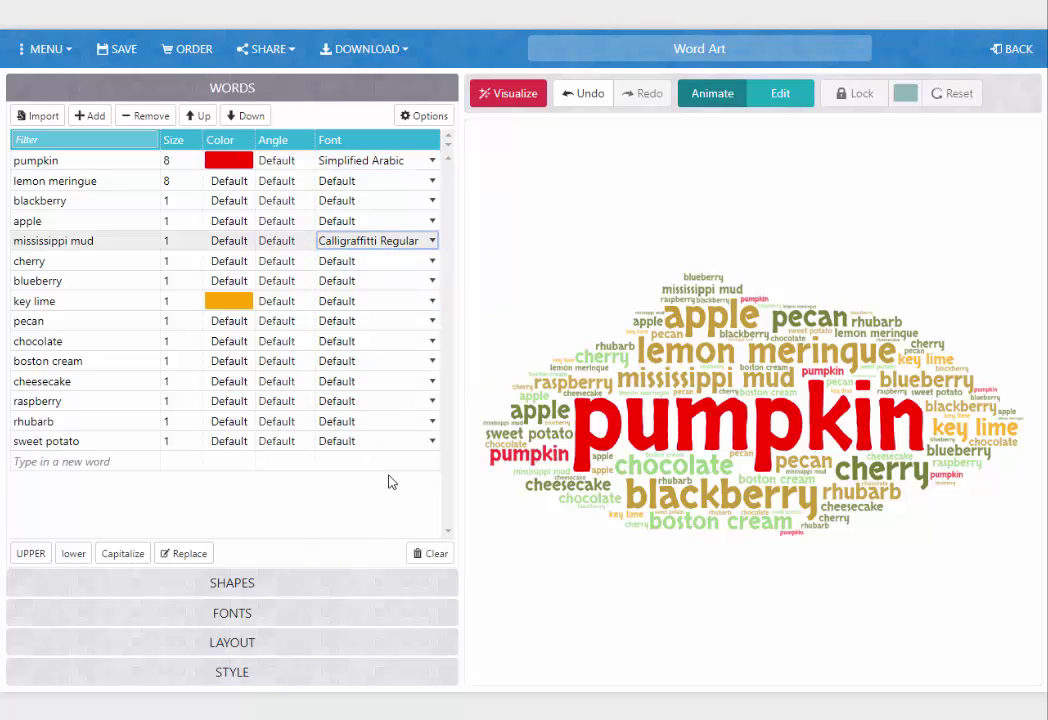
{"action": "left_click", "coordinate": [432, 361]}
{"action": "left_click", "coordinate": [360, 524]}
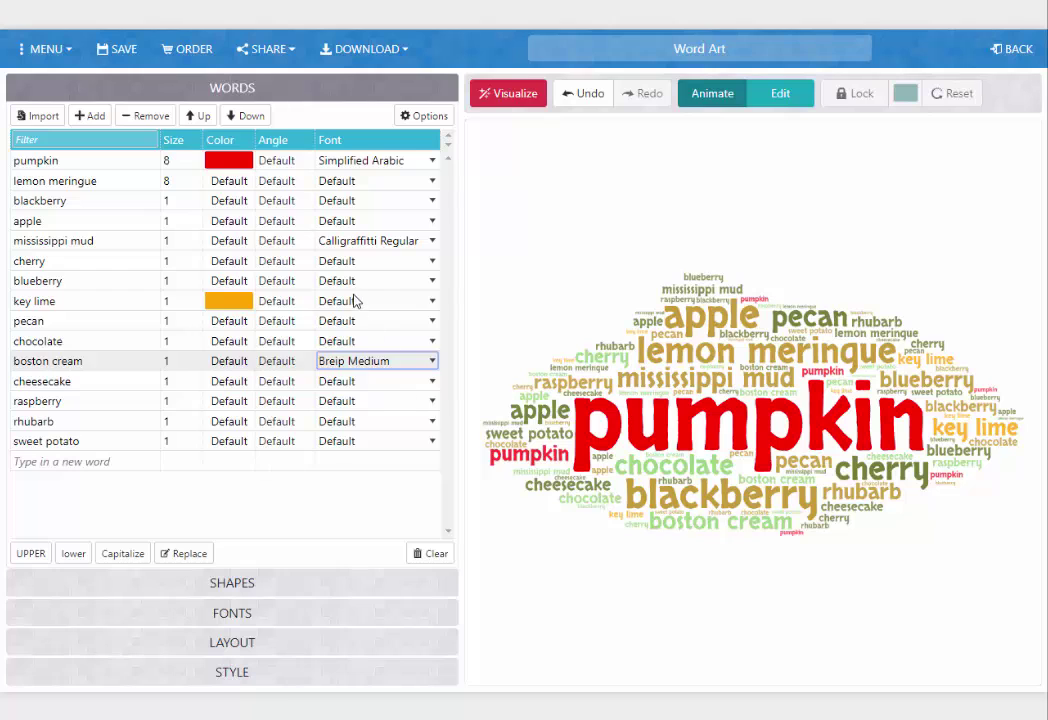
{"action": "left_click", "coordinate": [420, 301]}
{"action": "scroll", "coordinate": [357, 582], "scroll_direction": "down", "scroll_amount": 10}
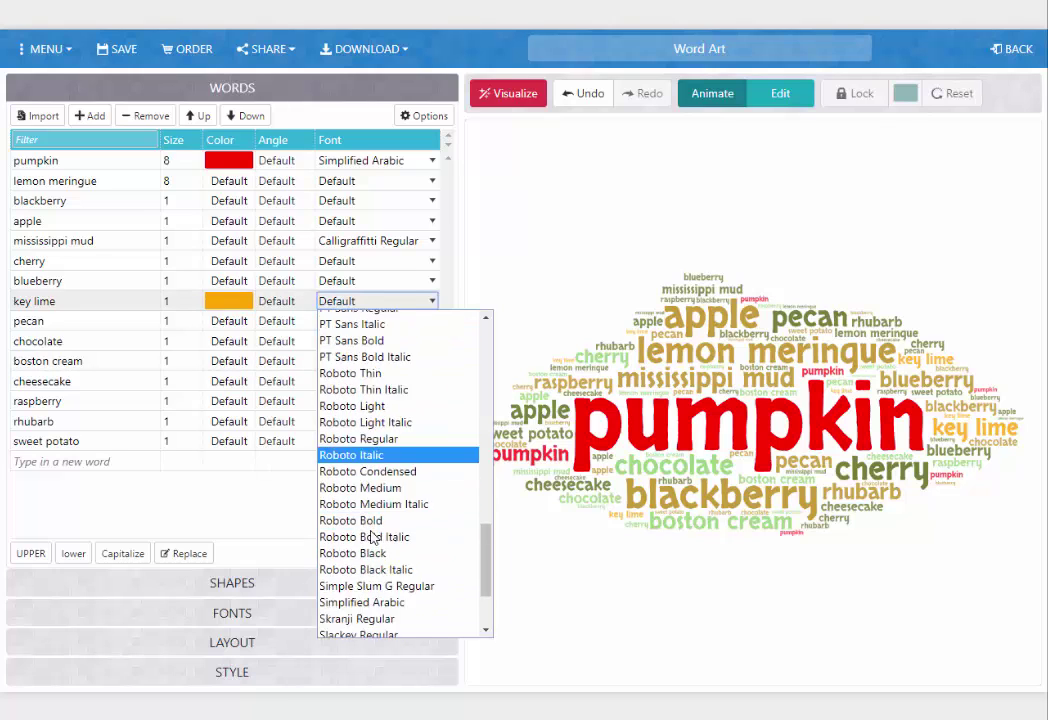
{"action": "left_click", "coordinate": [369, 540]}
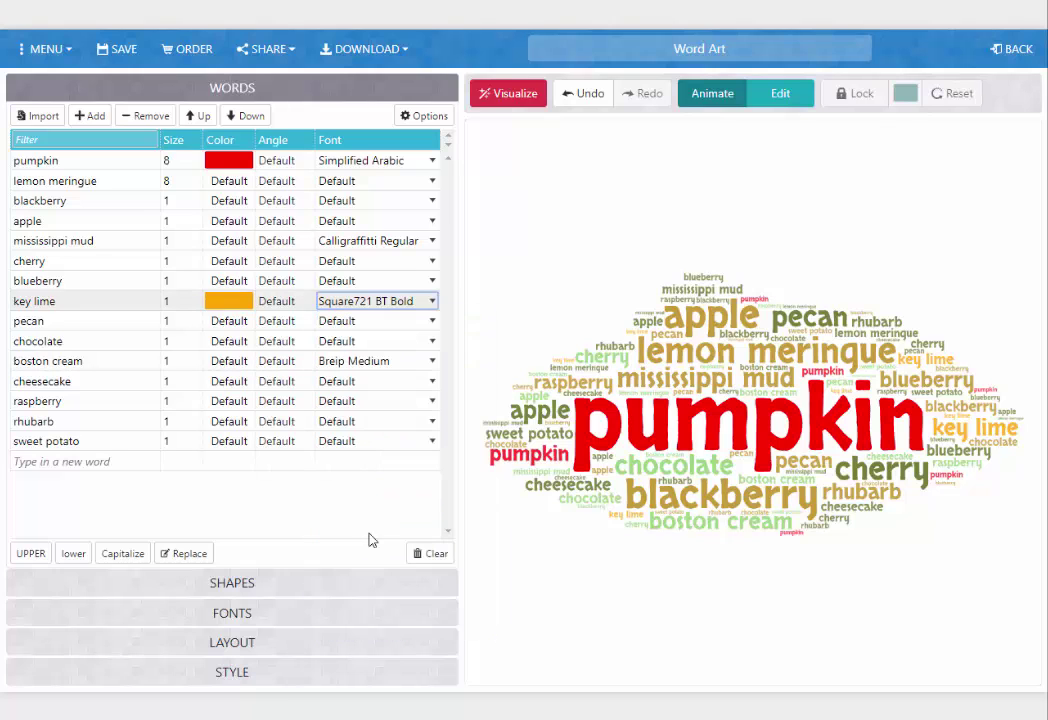
{"action": "left_click", "coordinate": [509, 105]}
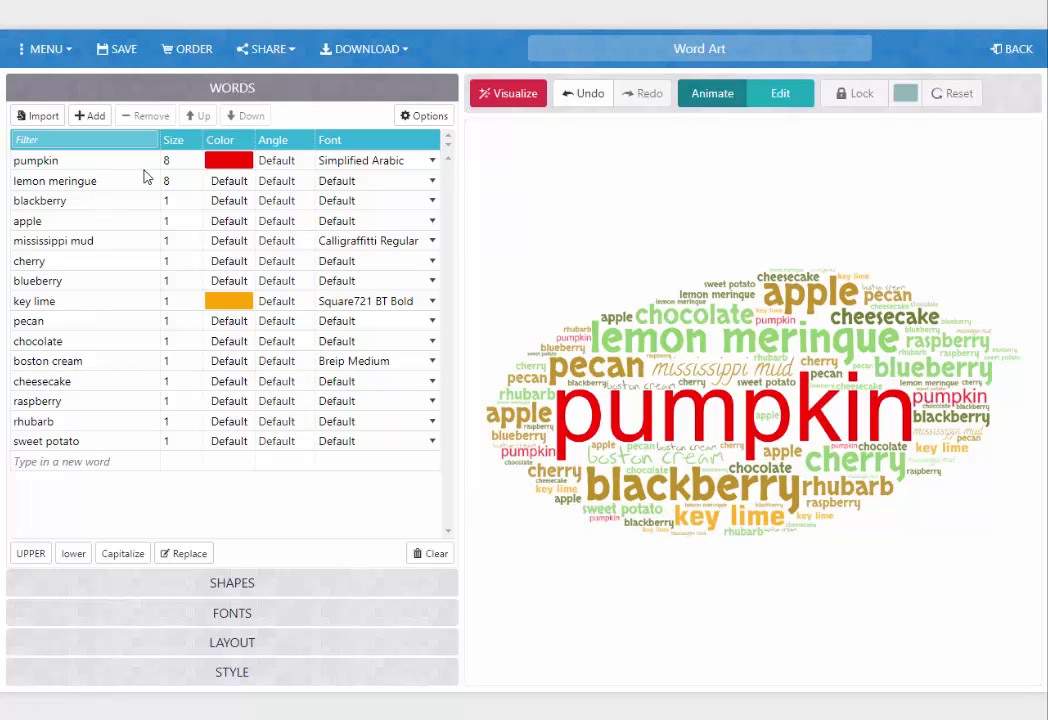
Change the font of the word pumpkin to Traveling Typewriter and visualize the word cloud
{"action": "left_click", "coordinate": [429, 163]}
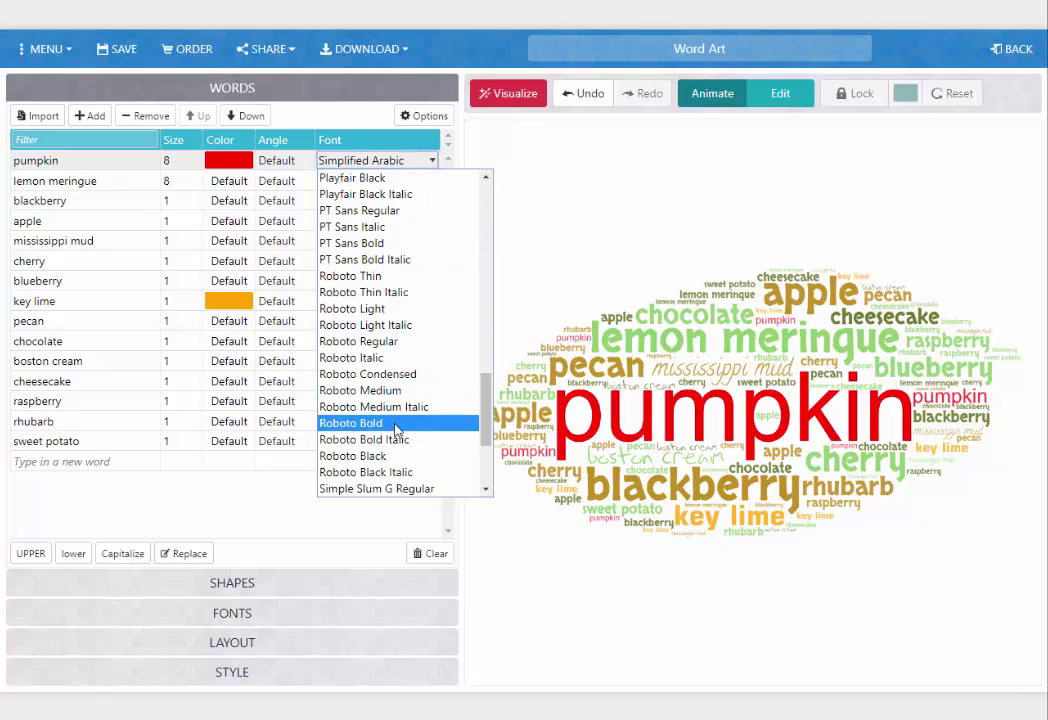
{"action": "scroll", "coordinate": [393, 420], "scroll_direction": "down", "scroll_amount": 3}
{"action": "left_click", "coordinate": [392, 456]}
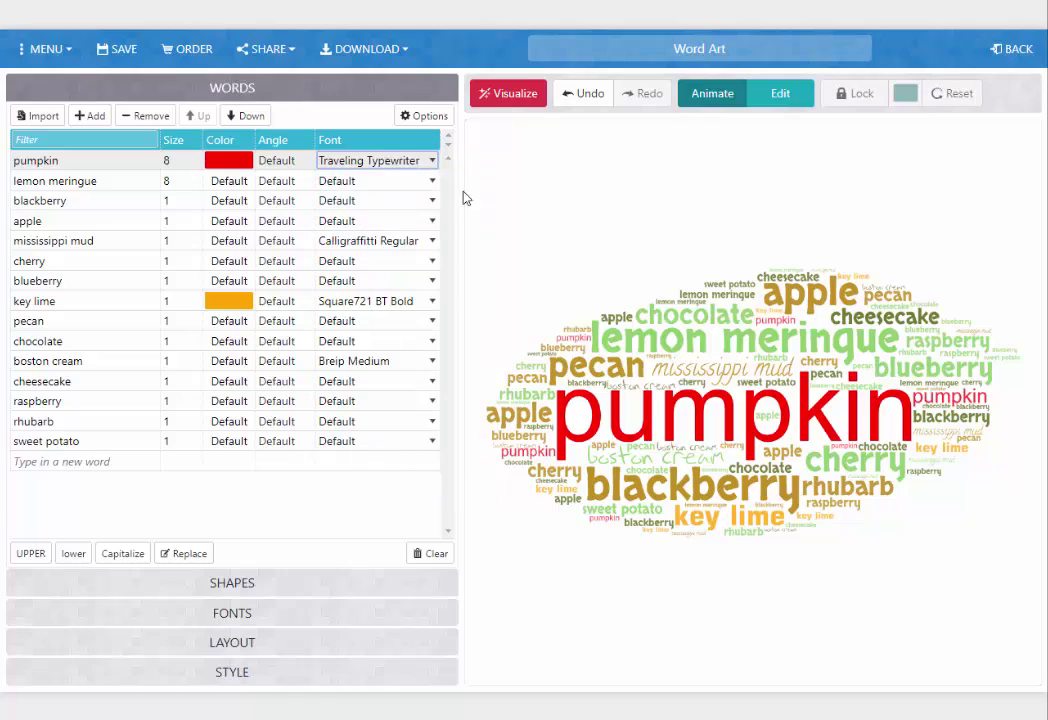
{"action": "left_click", "coordinate": [506, 93]}
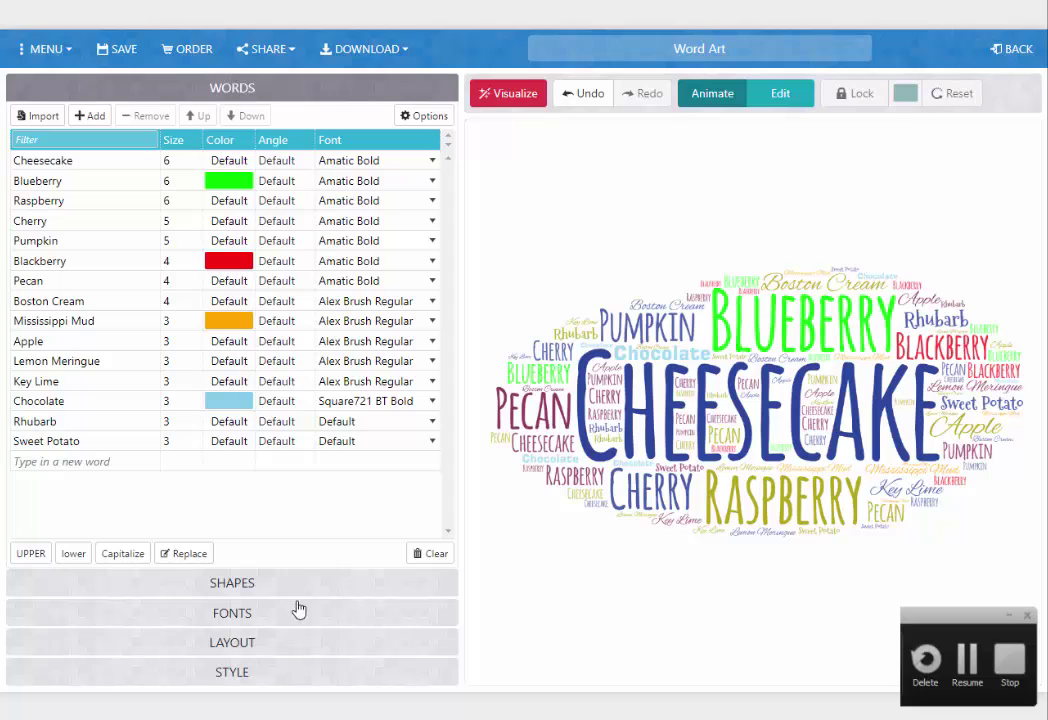
Choose the orange figure with outstretched arms from the People shapes and visualize the word cloud in that shape
{"action": "left_click", "coordinate": [240, 588]}
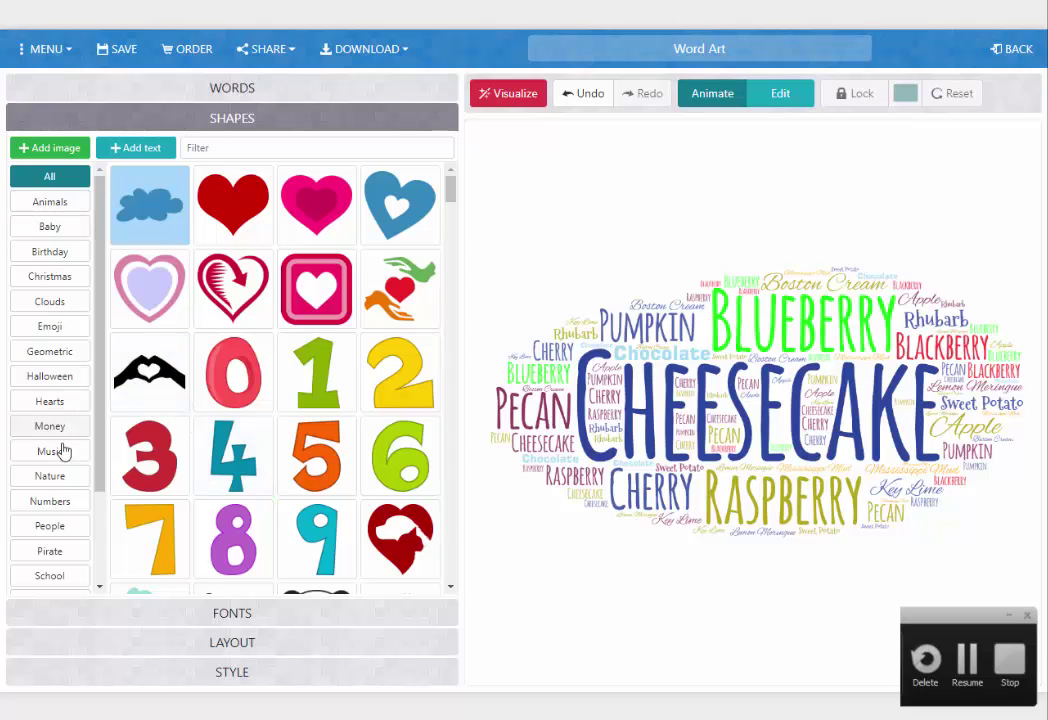
{"action": "left_click_drag", "start_coordinate": [100, 447], "coordinate": [99, 485]}
{"action": "scroll", "coordinate": [99, 490], "scroll_direction": "down", "scroll_amount": 1}
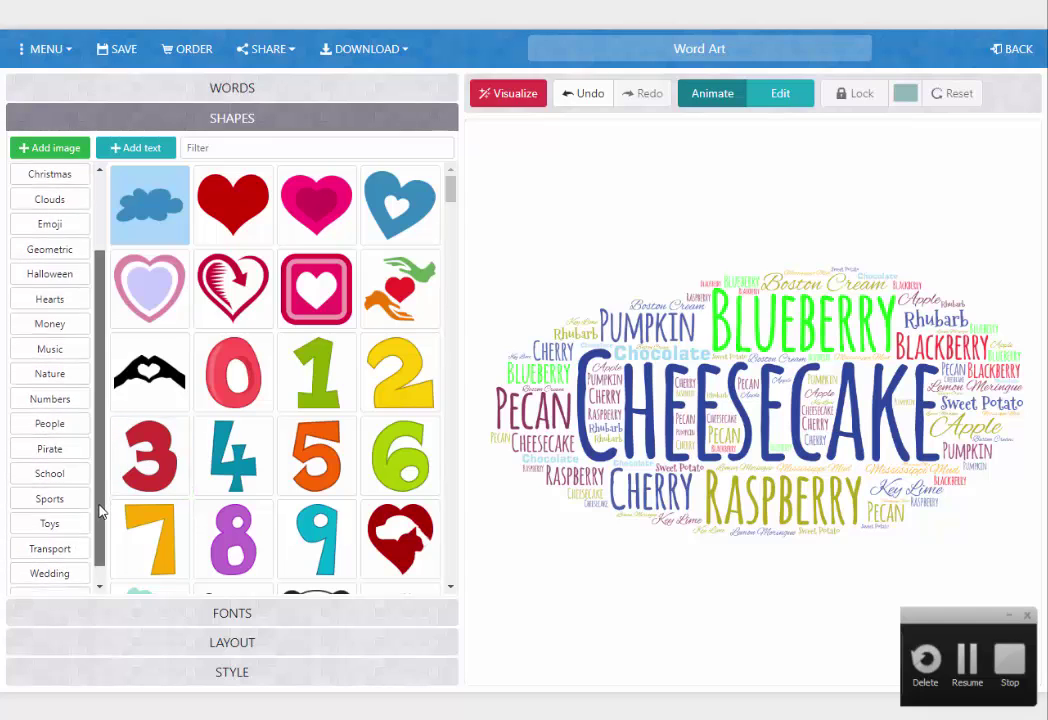
{"action": "scroll", "coordinate": [98, 500], "scroll_direction": "down", "scroll_amount": 1}
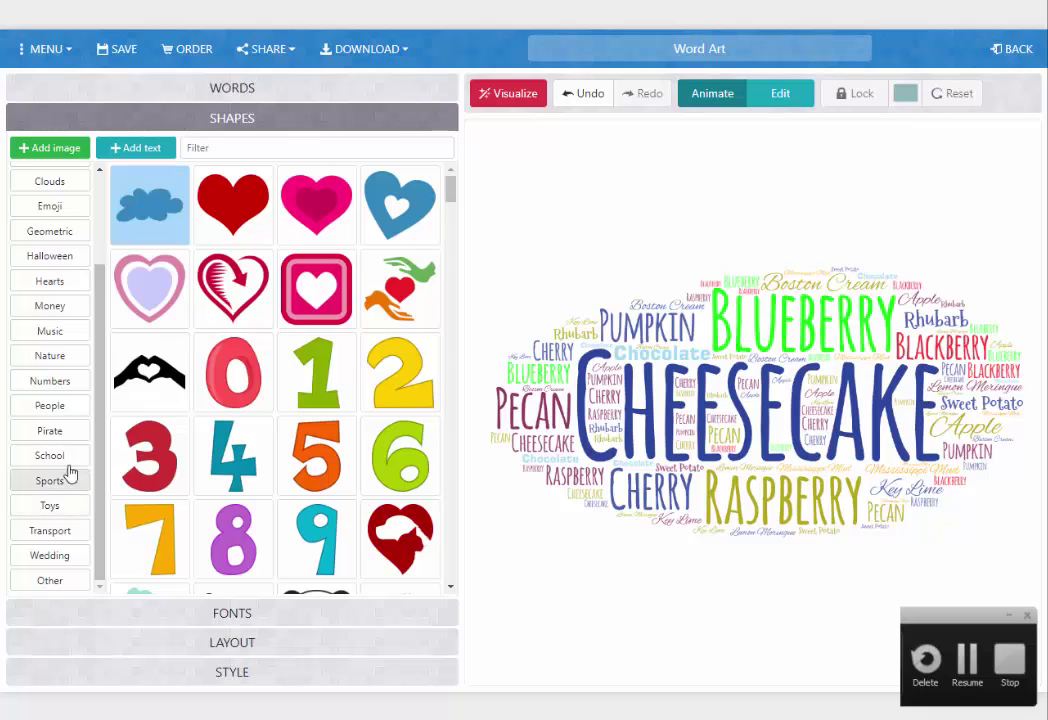
{"action": "left_click", "coordinate": [66, 410]}
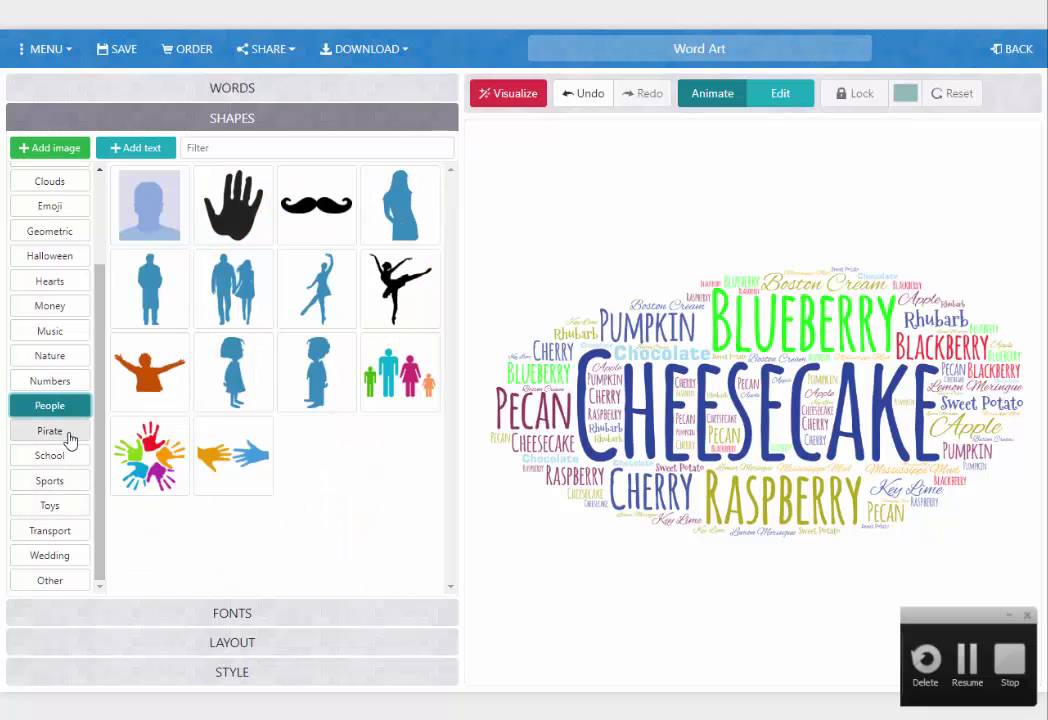
{"action": "left_click", "coordinate": [148, 378]}
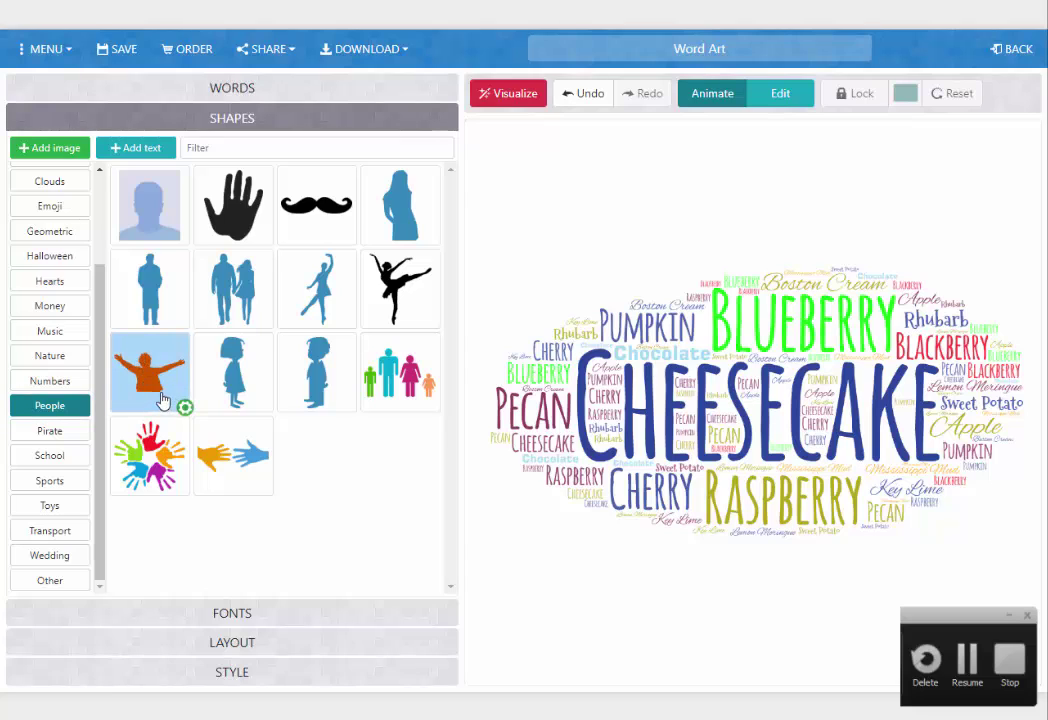
{"action": "left_click", "coordinate": [510, 92]}
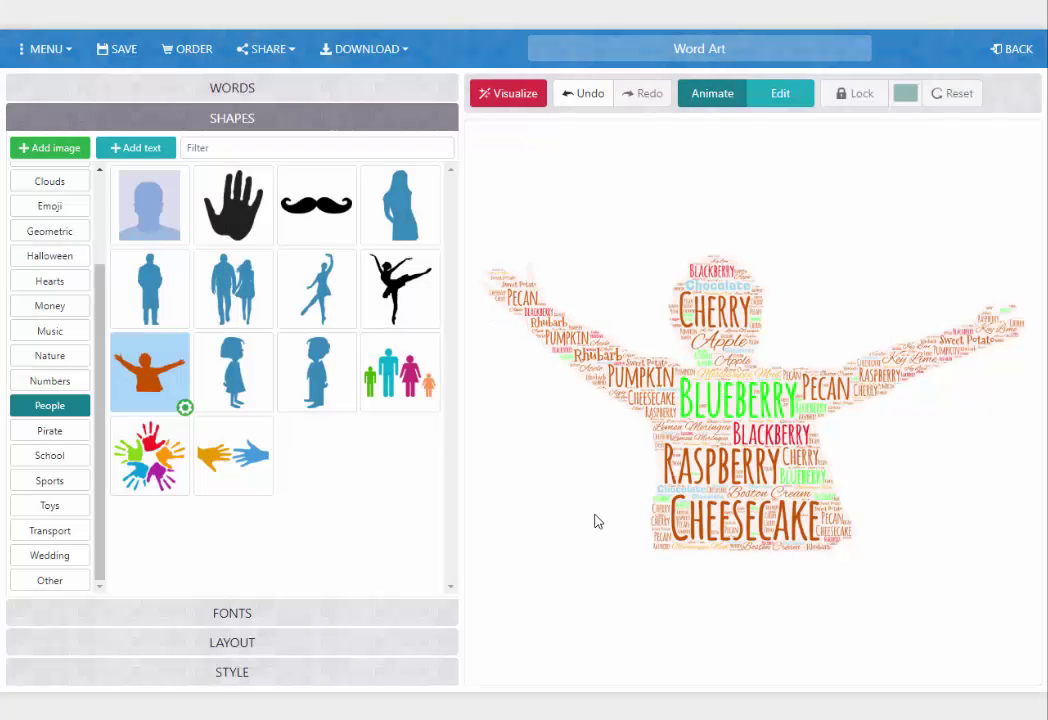
Switch the word cloud's shape to the blue silhouette of a girl in a dress and visualize it
{"action": "left_click", "coordinate": [222, 370]}
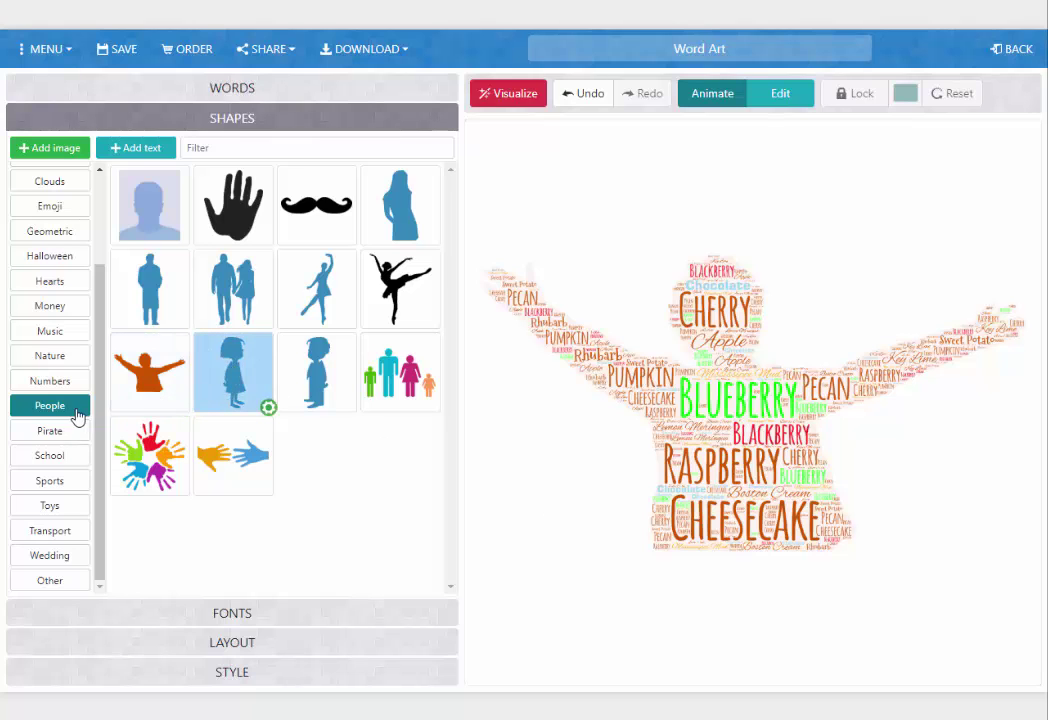
{"action": "left_click", "coordinate": [506, 100]}
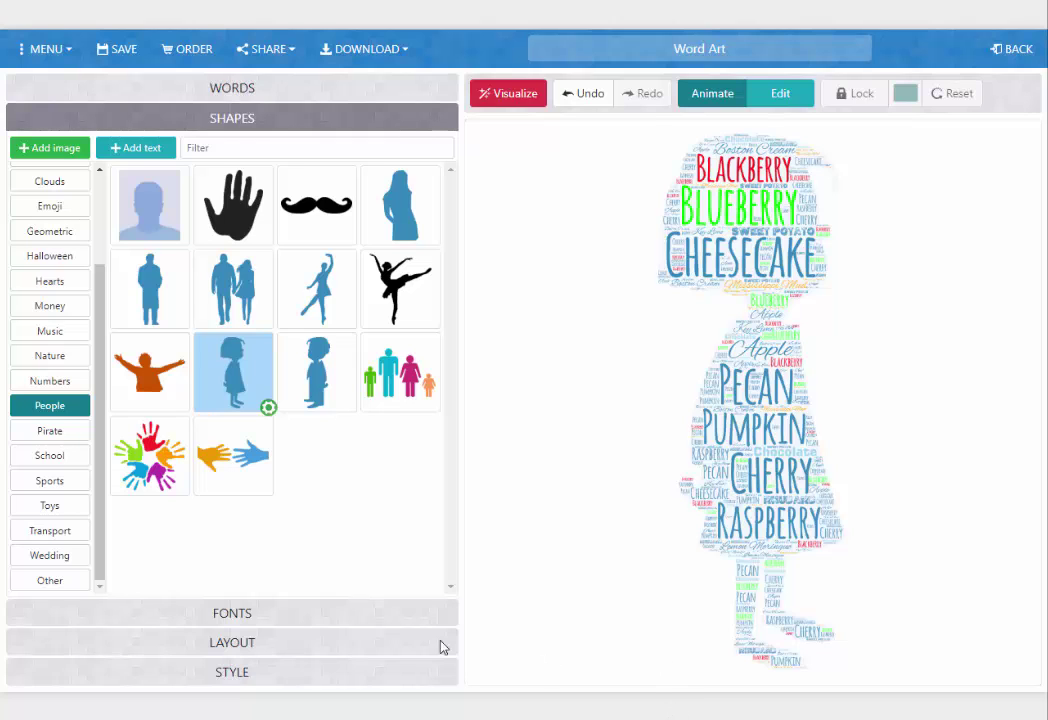
Look through the fonts available for the whole word cloud
{"action": "left_click", "coordinate": [265, 616]}
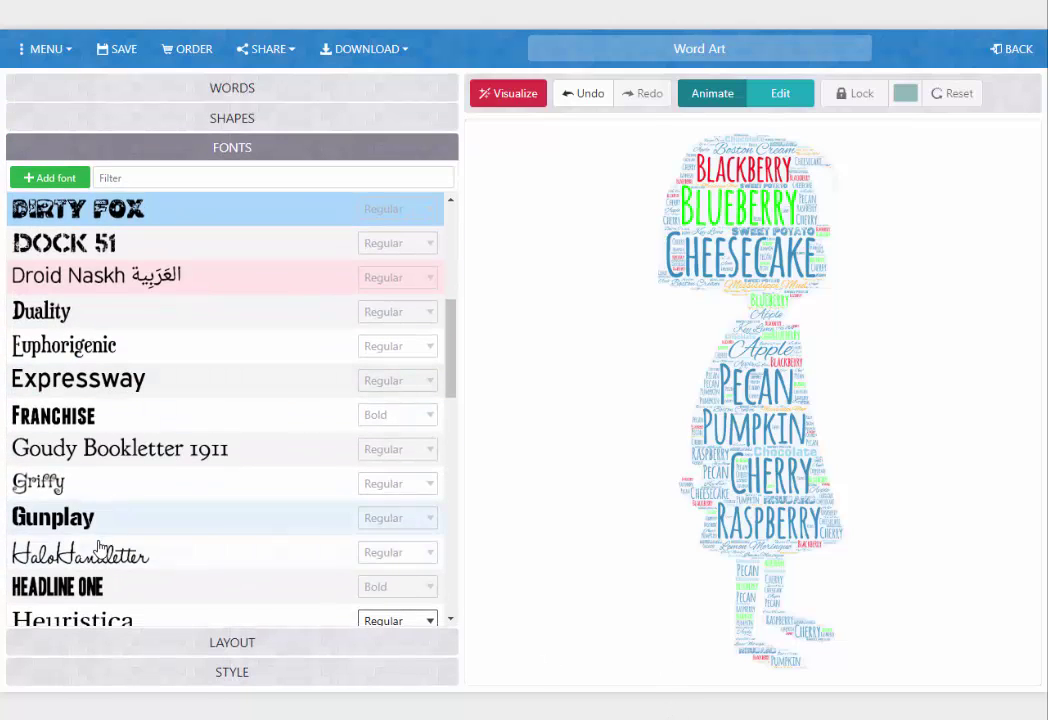
{"action": "scroll", "coordinate": [89, 497], "scroll_direction": "down", "scroll_amount": 2}
{"action": "scroll", "coordinate": [87, 505], "scroll_direction": "down", "scroll_amount": 4}
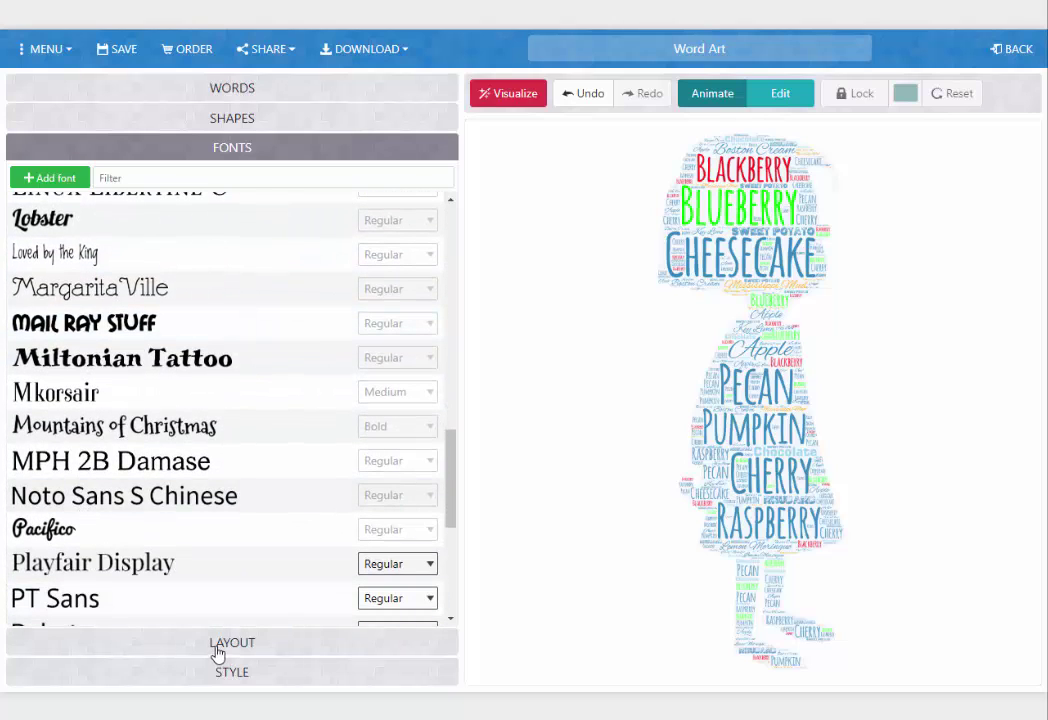
Apply the Positive Slope layout to the word cloud and visualize it
{"action": "left_click", "coordinate": [213, 645]}
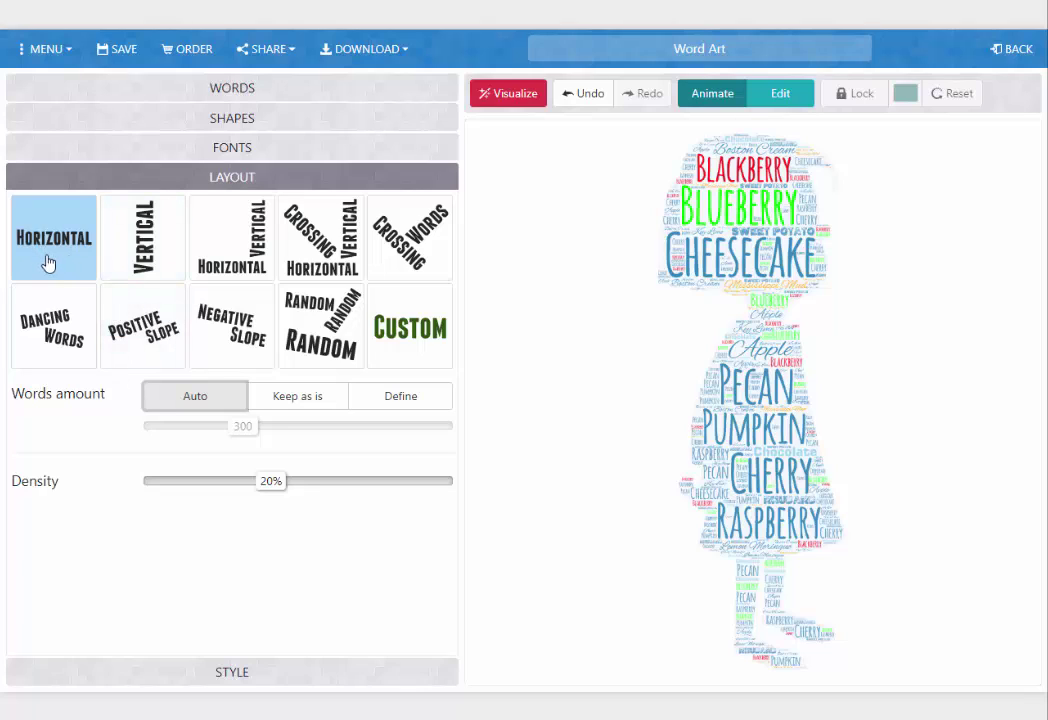
{"action": "left_click", "coordinate": [152, 340]}
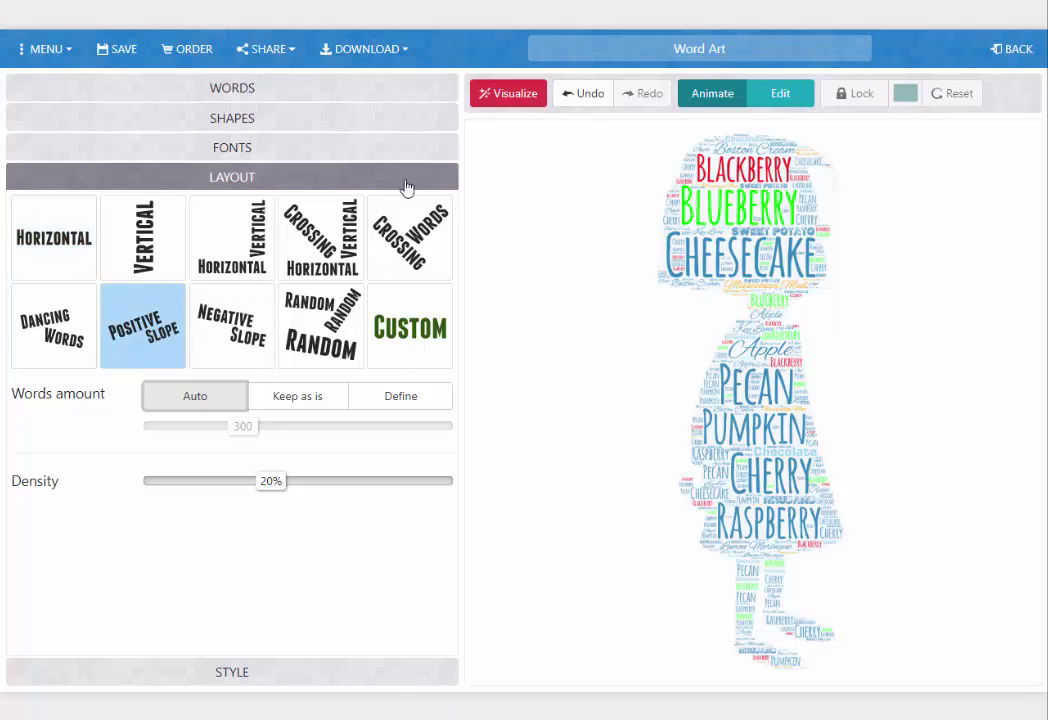
{"action": "left_click", "coordinate": [513, 97]}
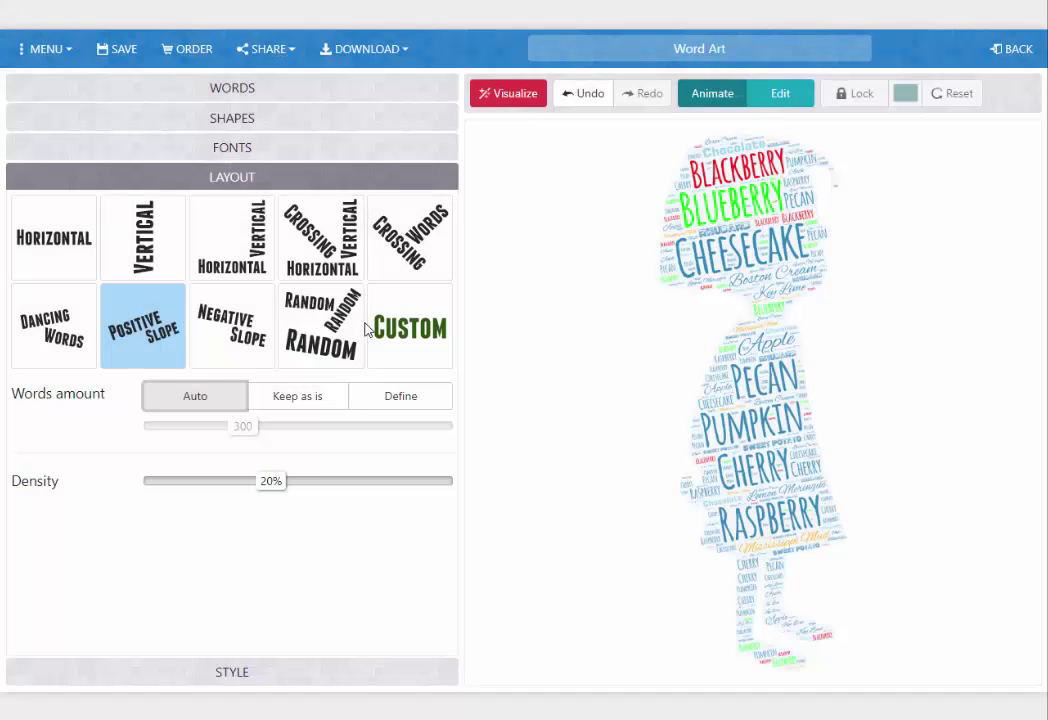
Change the word cloud's layout to Random and visualize it again
{"action": "left_click", "coordinate": [352, 315]}
{"action": "left_click", "coordinate": [509, 102]}
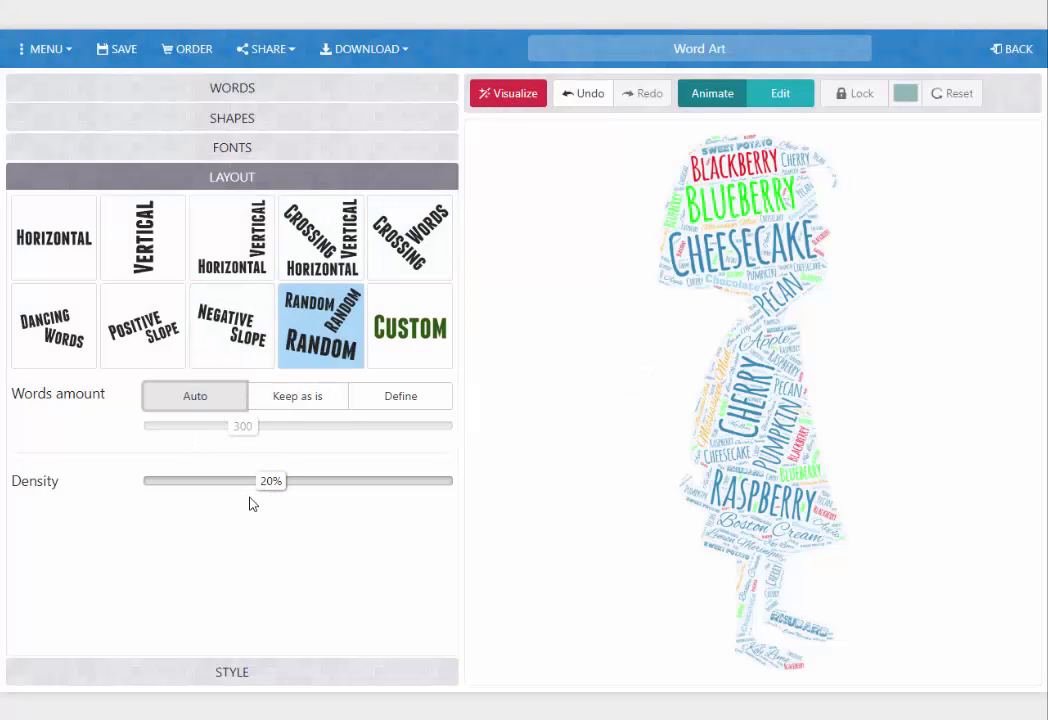
Switch the word colors from the shape's colors to custom ones and add an olive green, about #9A9B2C, to the palette
{"action": "left_click", "coordinate": [250, 678]}
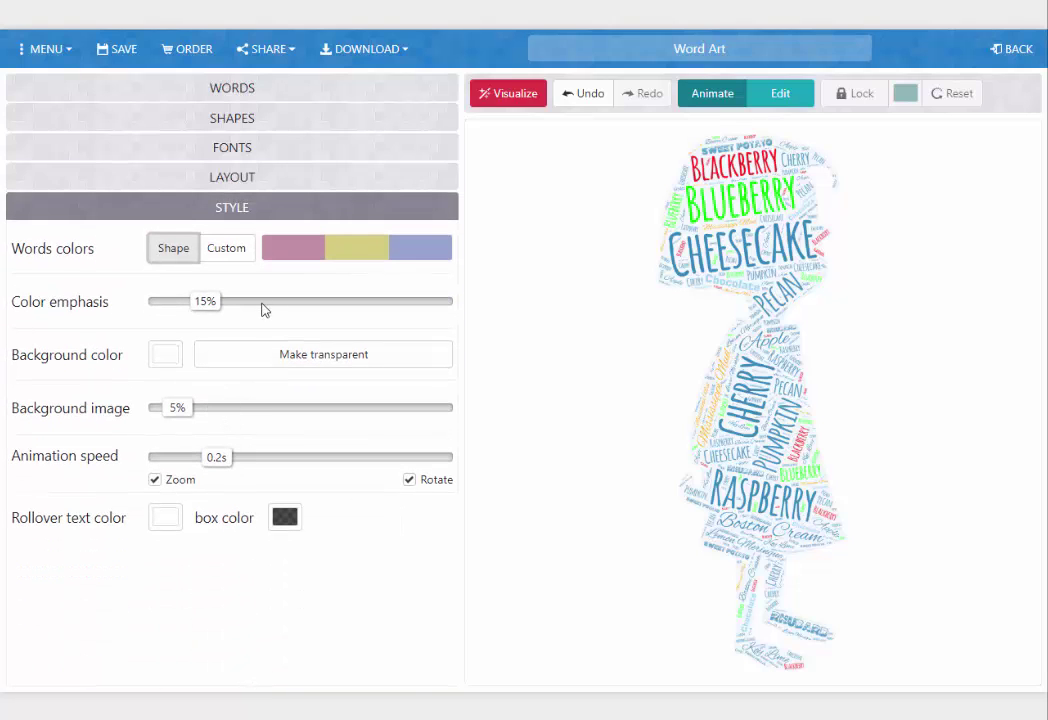
{"action": "left_click", "coordinate": [215, 252]}
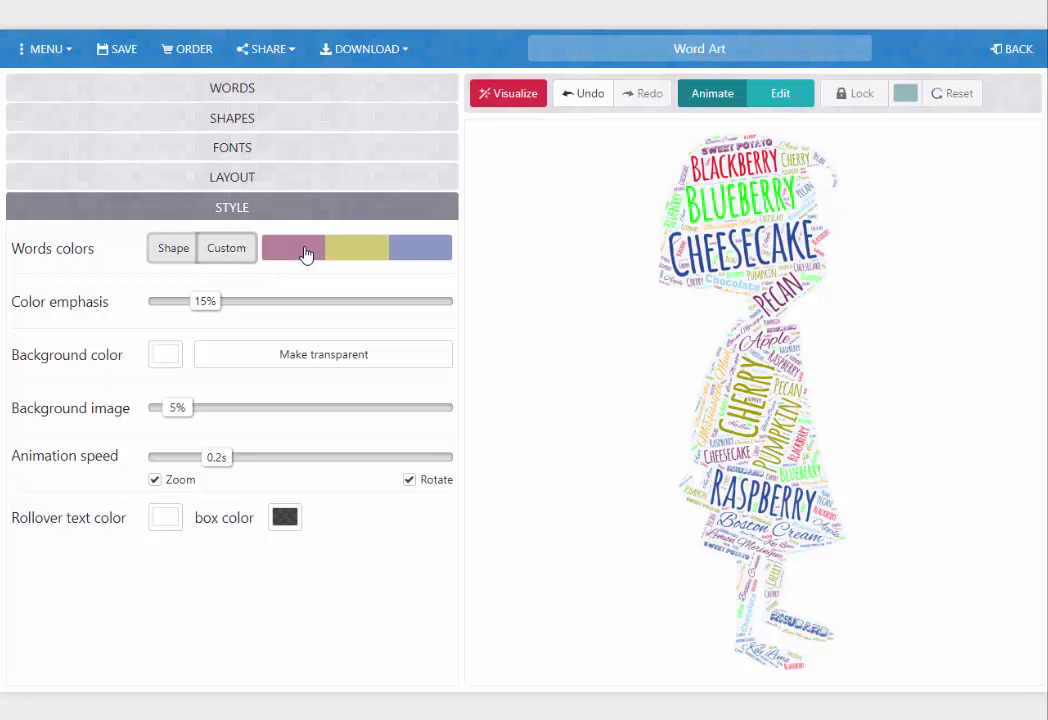
{"action": "left_click", "coordinate": [287, 258]}
{"action": "left_click_drag", "start_coordinate": [430, 360], "coordinate": [461, 356]}
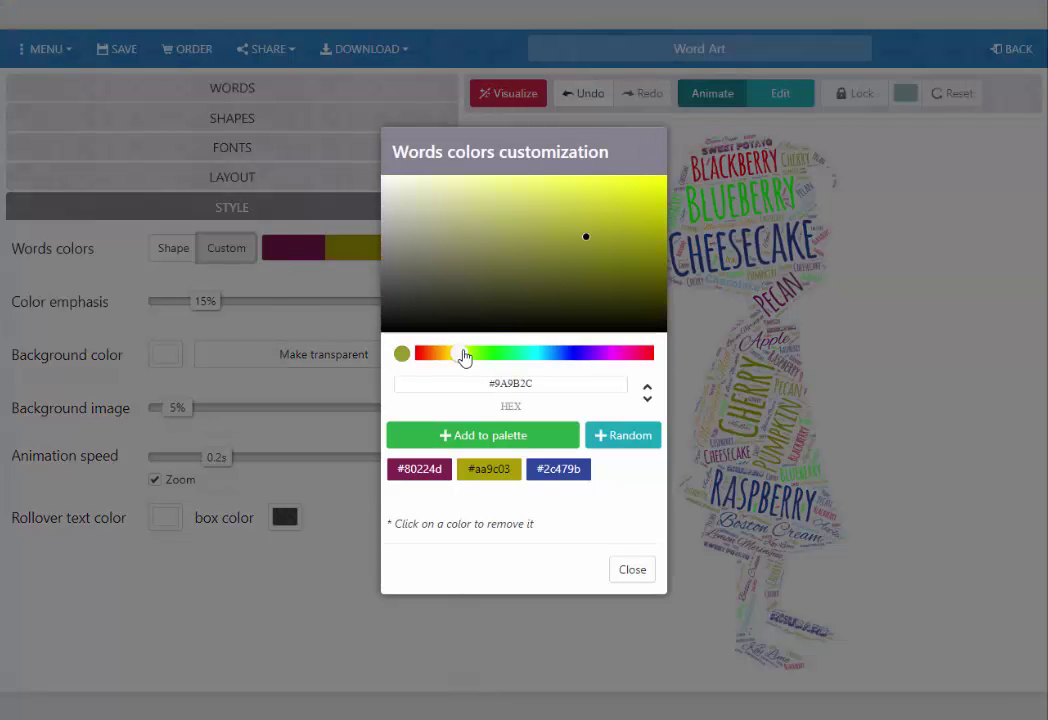
{"action": "left_click", "coordinate": [506, 443]}
{"action": "left_click", "coordinate": [630, 572]}
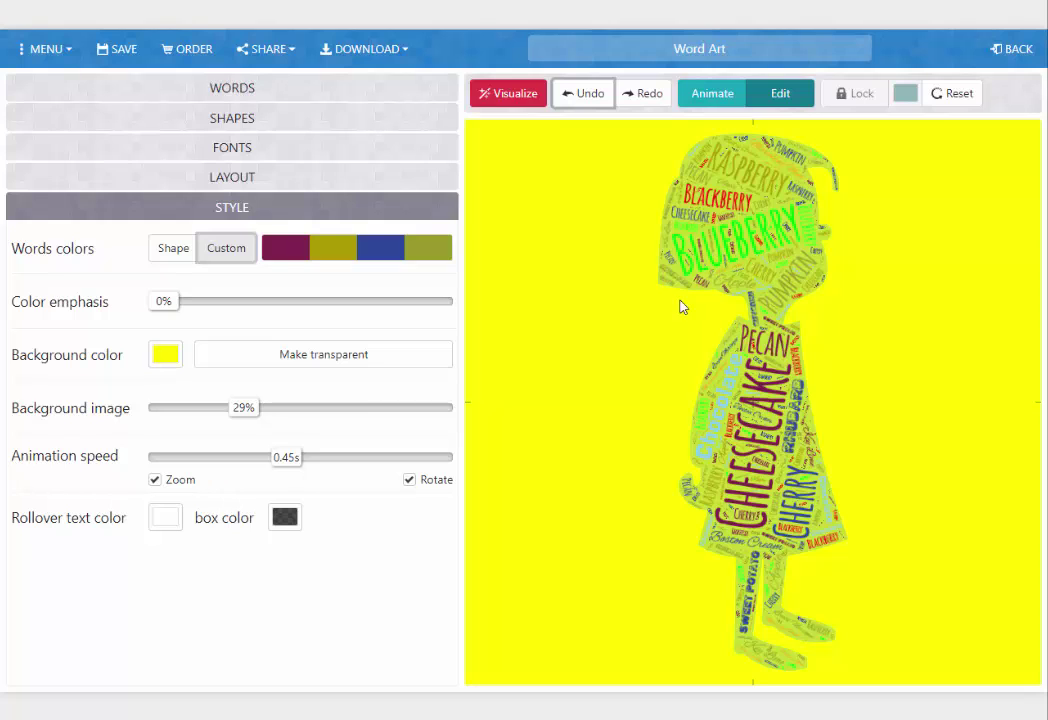
Apply black (#000000) as the color of the word Blueberry and visualize the word cloud
{"action": "left_click", "coordinate": [234, 89]}
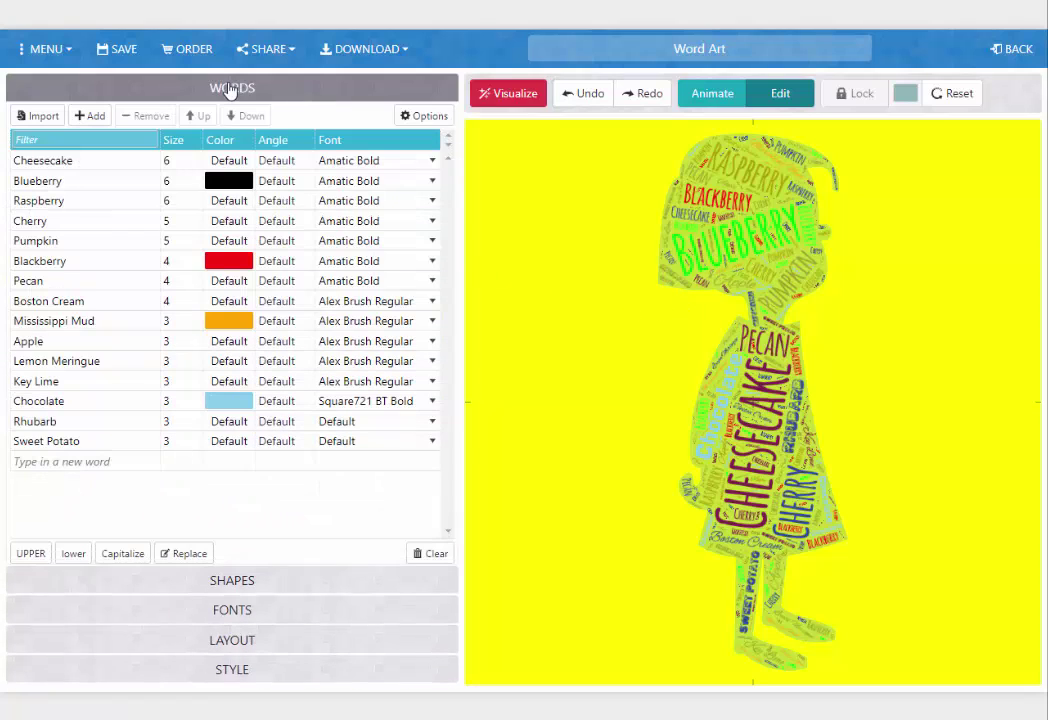
{"action": "left_click", "coordinate": [221, 183]}
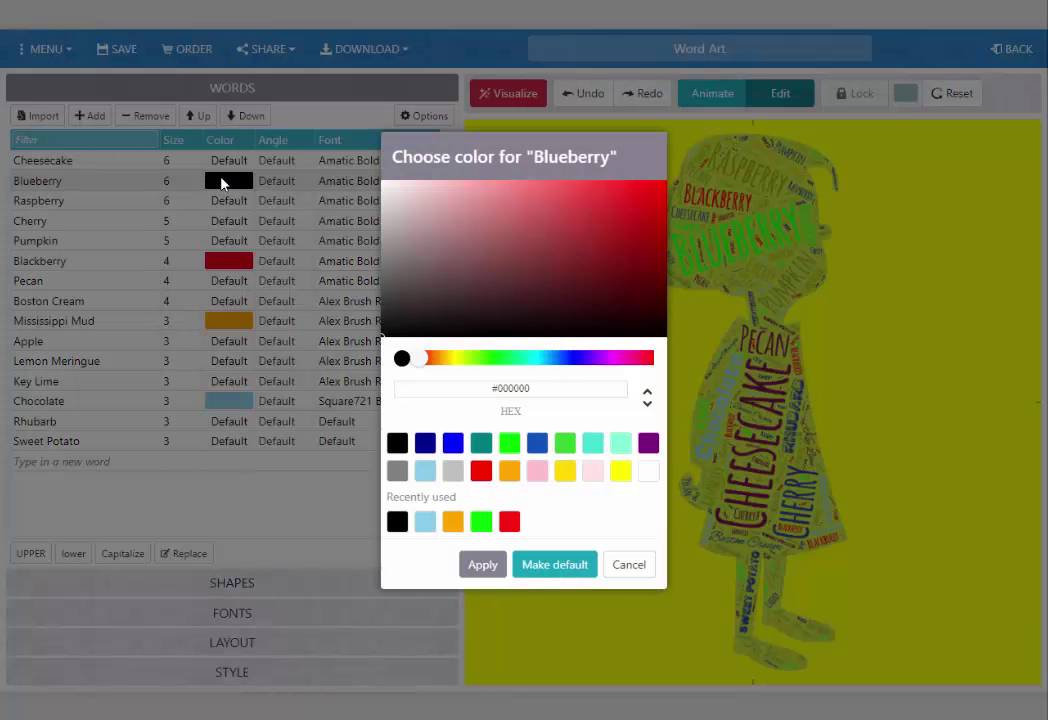
{"action": "left_click", "coordinate": [478, 565]}
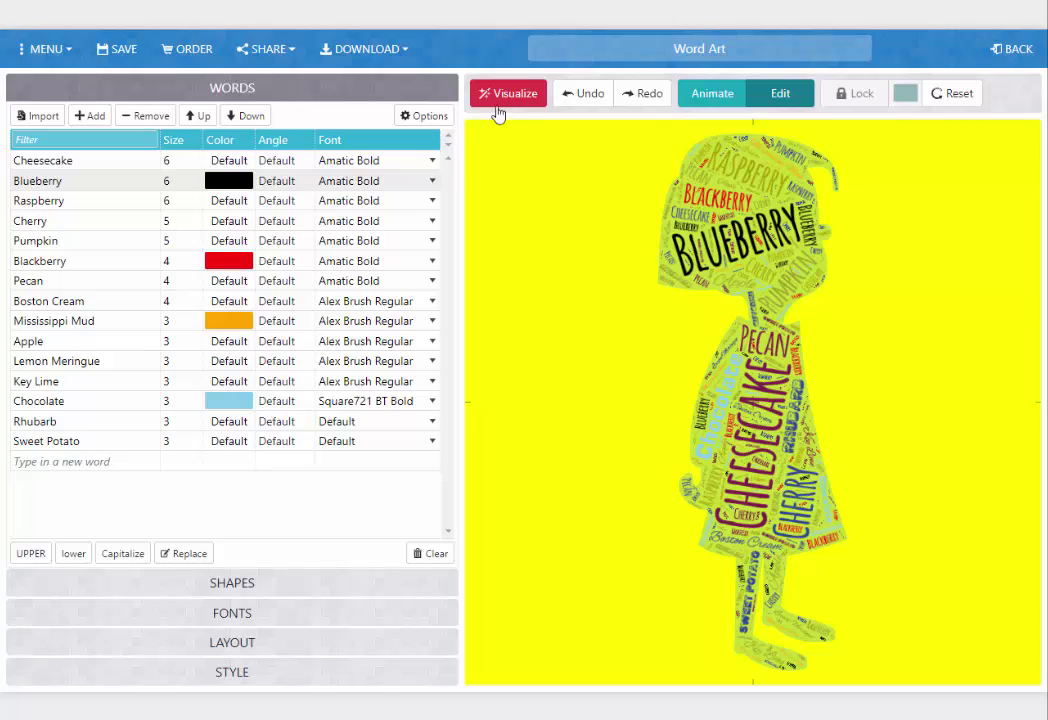
{"action": "left_click", "coordinate": [508, 95]}
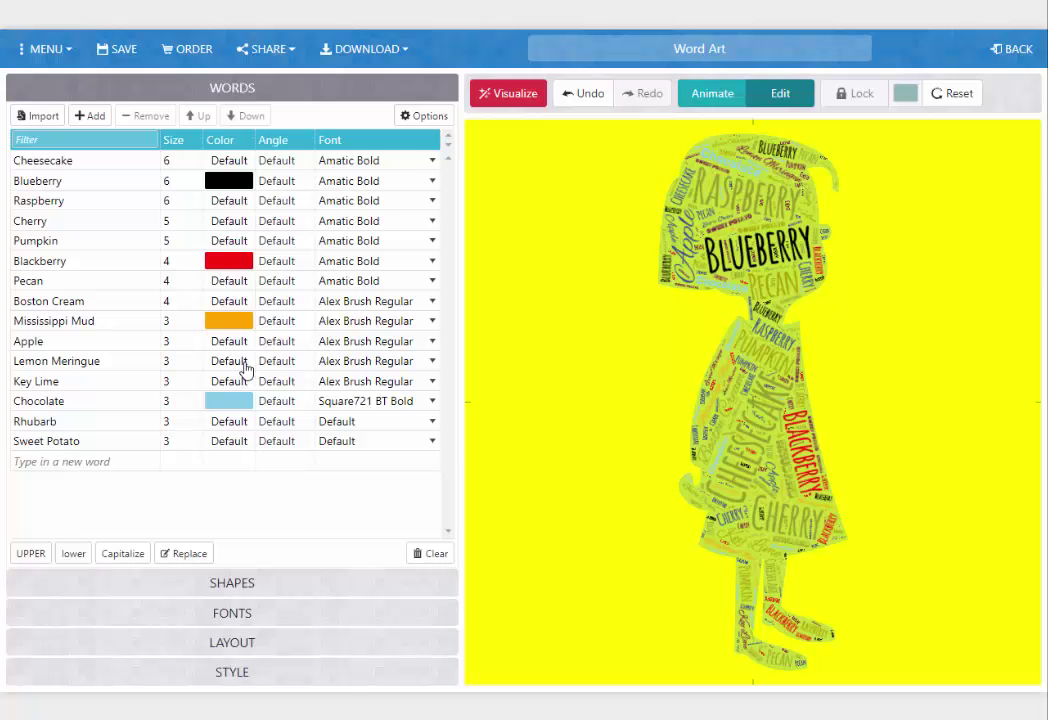
Download the finished word cloud as a standard PNG image
{"action": "left_click", "coordinate": [366, 52]}
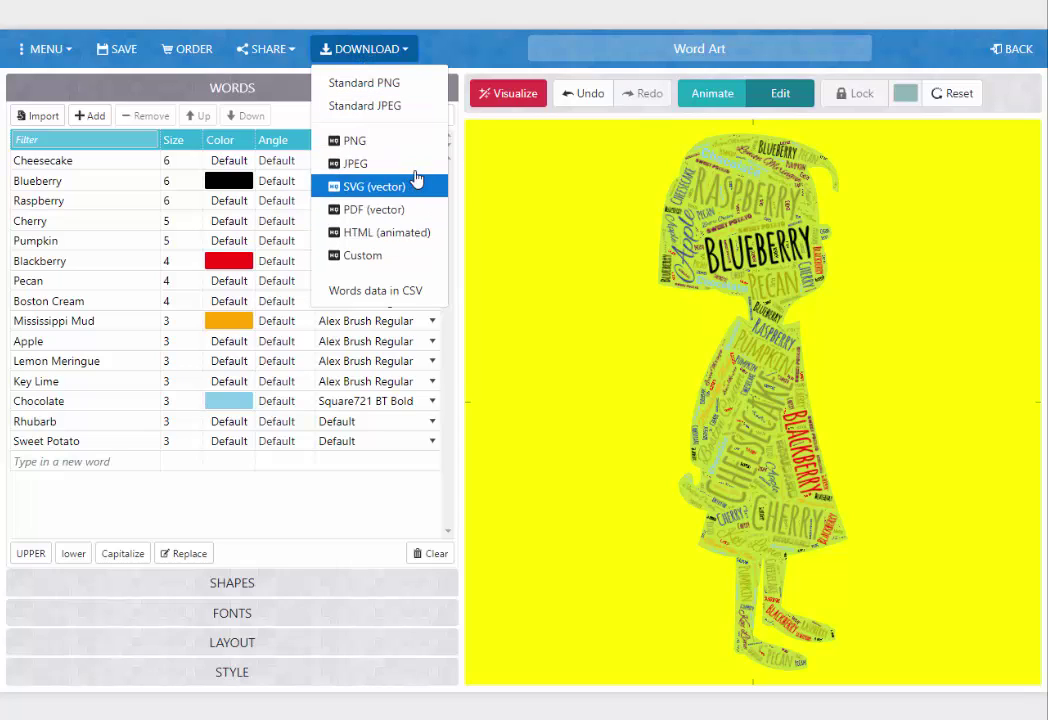
{"action": "left_click", "coordinate": [391, 87]}
{"action": "scroll", "coordinate": [391, 84], "scroll_direction": "down", "scroll_amount": 1}
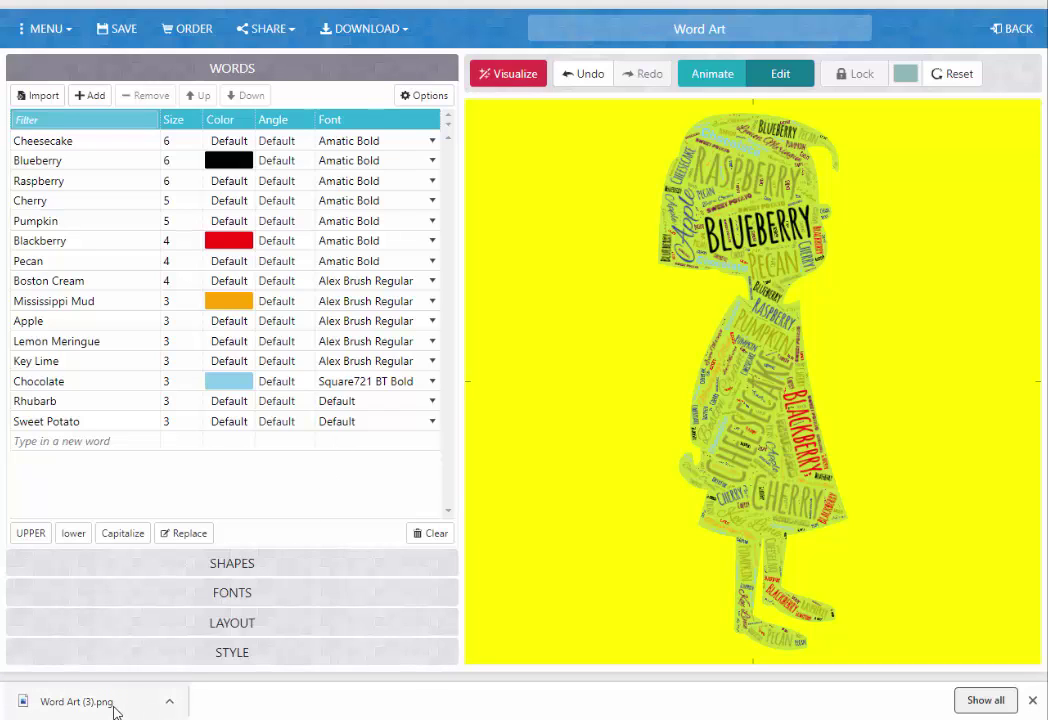
Show the downloaded file Word Art (3).png in its folder in File Explorer
{"action": "left_click", "coordinate": [169, 704]}
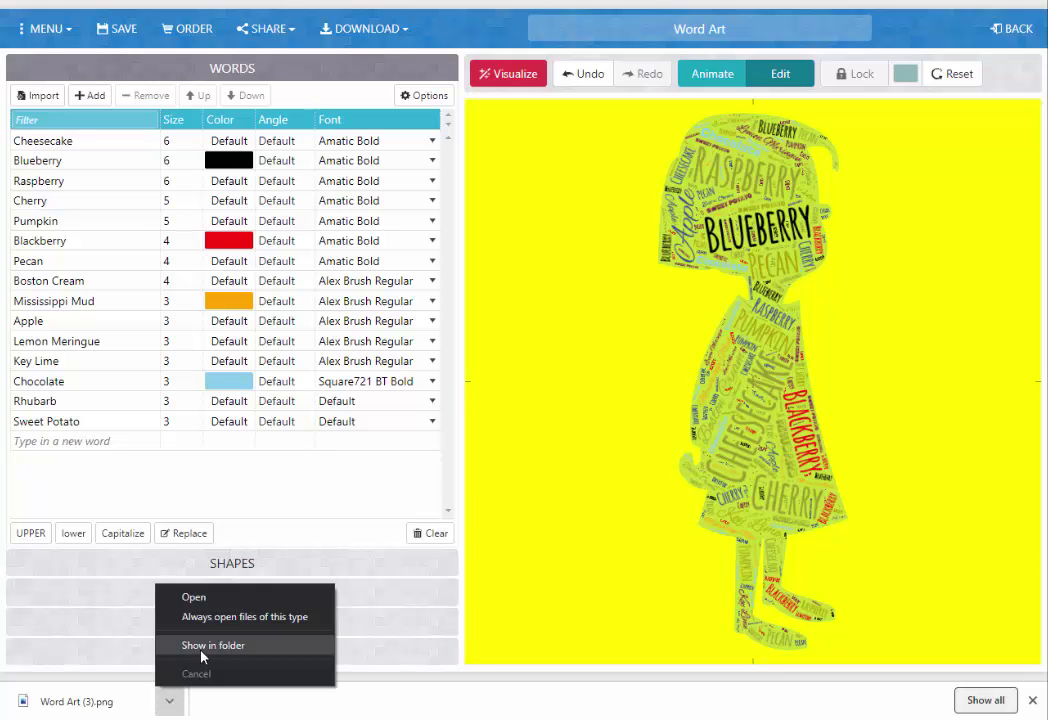
{"action": "left_click", "coordinate": [200, 617]}
{"action": "left_click", "coordinate": [196, 646]}
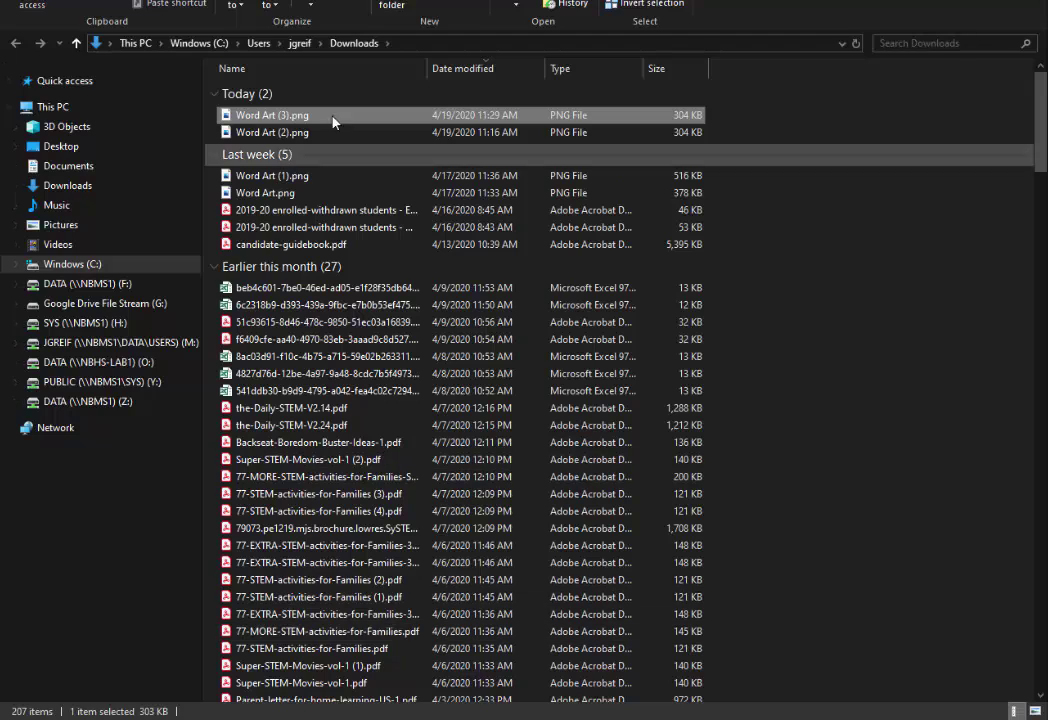
Rename the downloaded image Word Art (3).png to Favorite Pies.png
{"action": "right_click", "coordinate": [256, 121]}
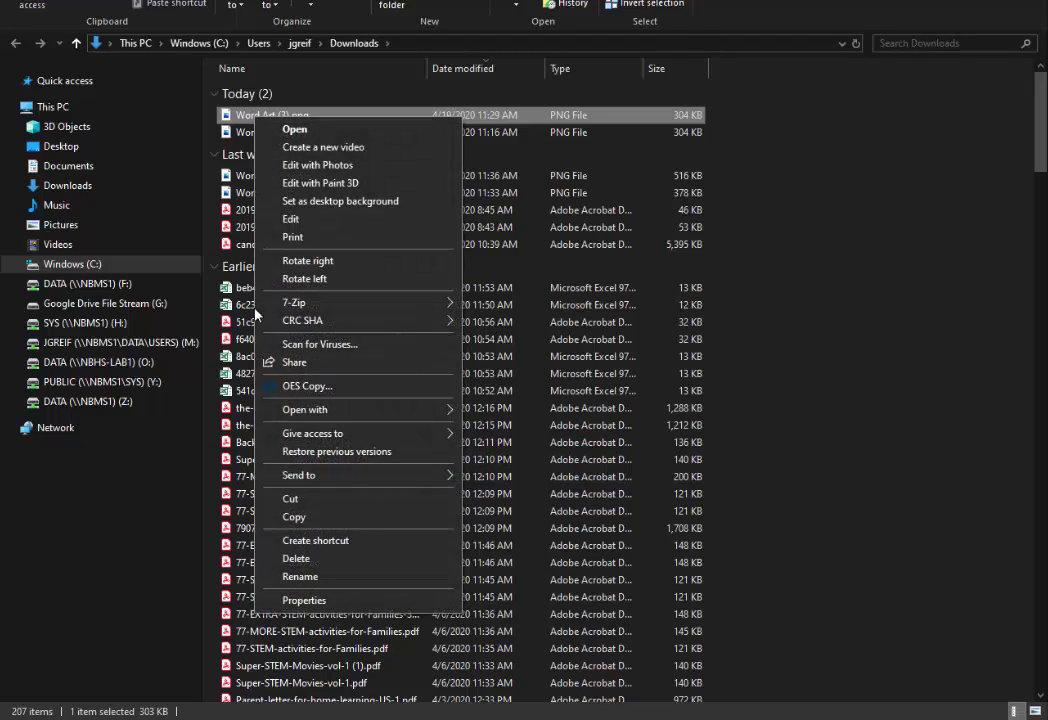
{"action": "left_click", "coordinate": [300, 577]}
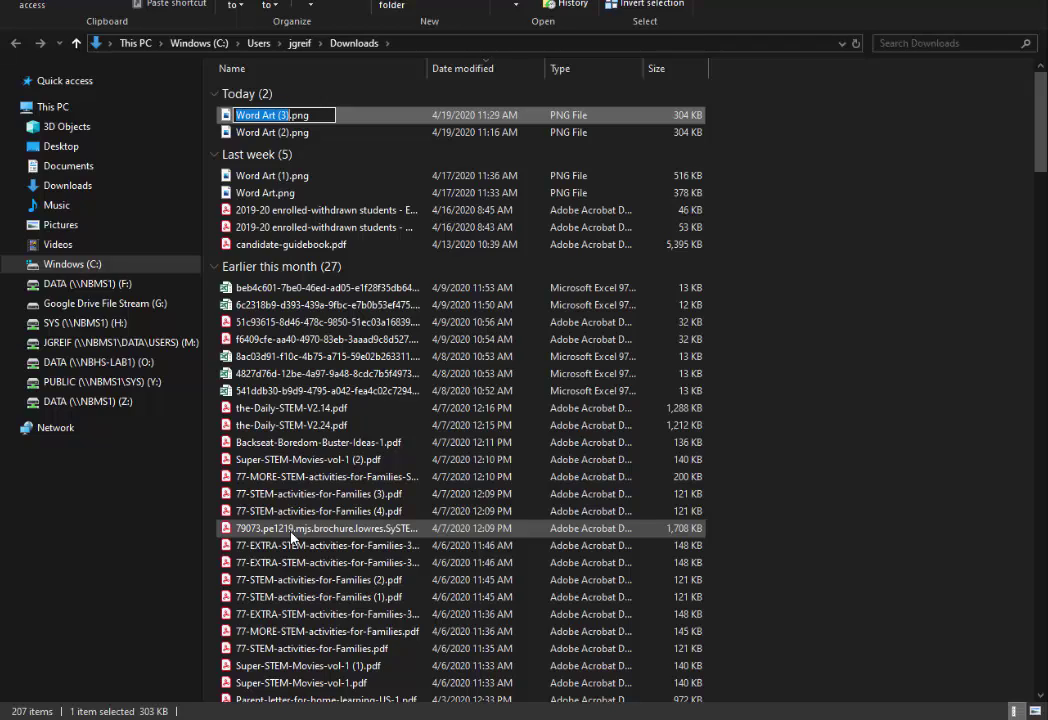
{"action": "type", "text": "F"}
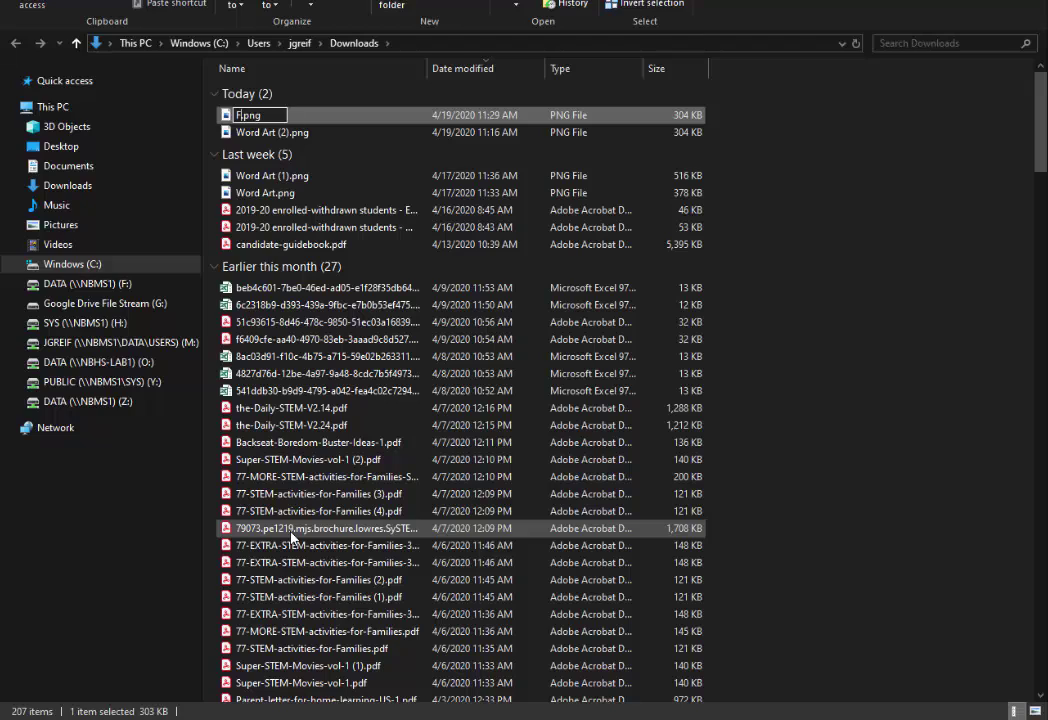
{"action": "type", "text": "avorite"}
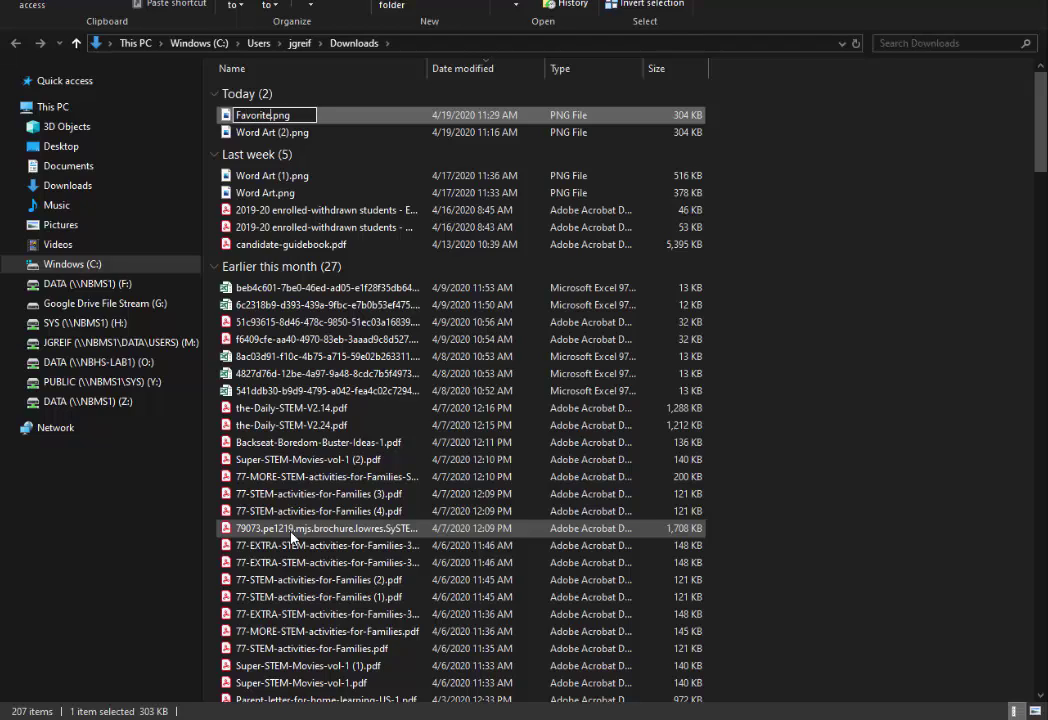
{"action": "type", "text": " Pies"}
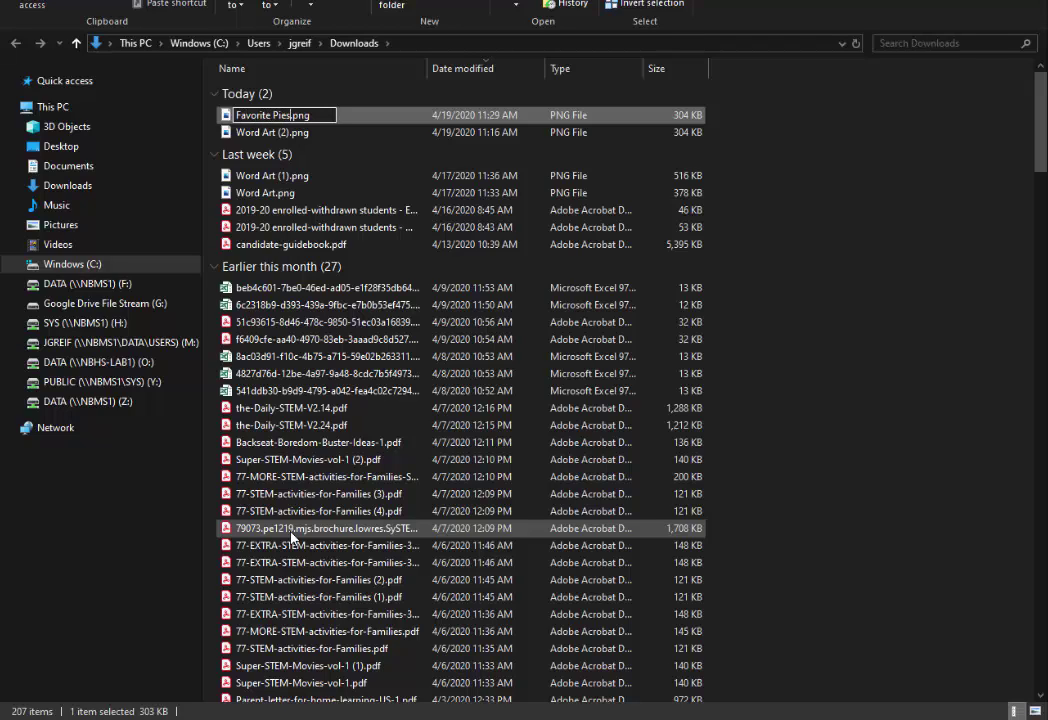